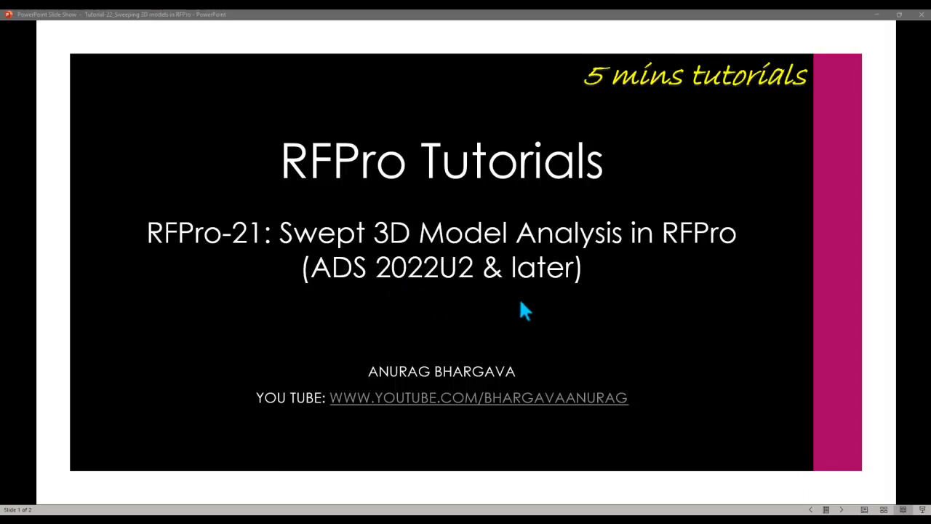
# Step: Advance the PowerPoint slide show to slide 2, the channel promotion page
pyautogui.click(611, 310)
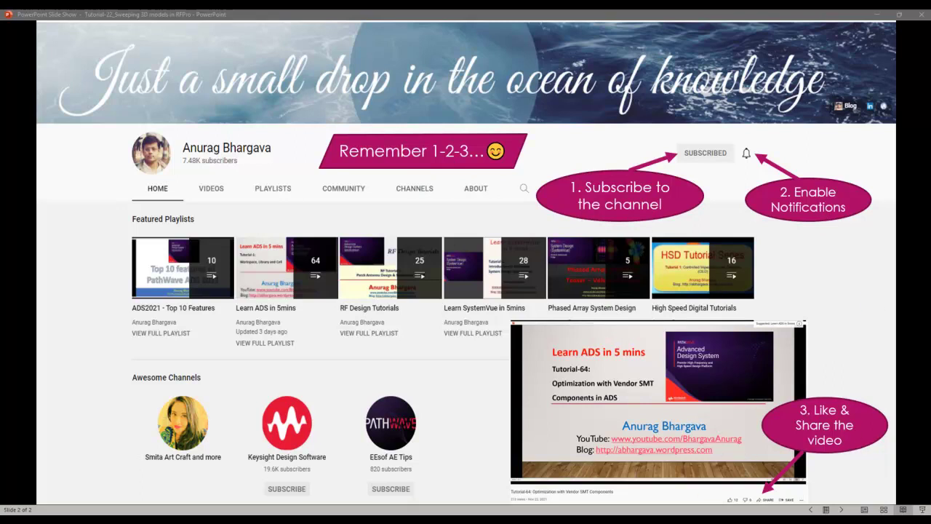
# Step: Show the cell_1 and cell_2 layouts side by side and select inductor X1 in cell_1
pyautogui.moveTo(630, 509)
pyautogui.click(630, 484)
pyautogui.moveTo(664, 508)
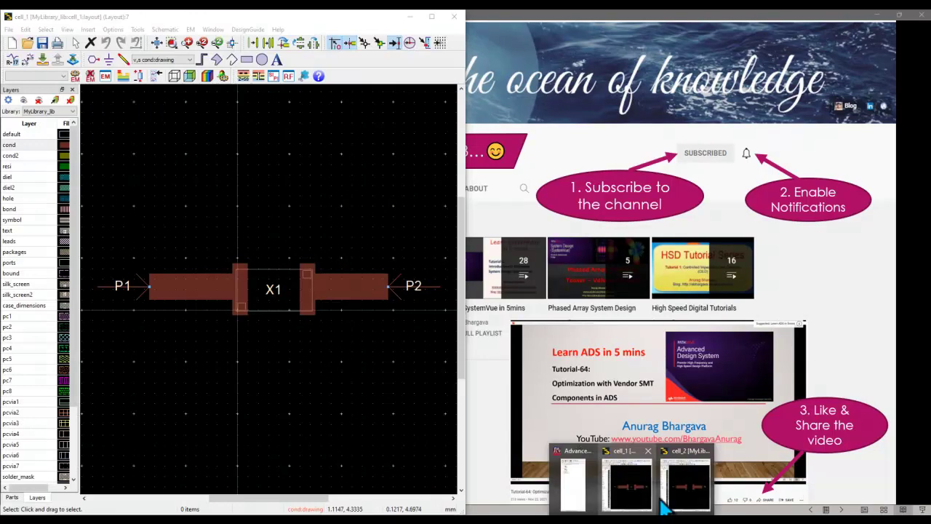
pyautogui.click(687, 486)
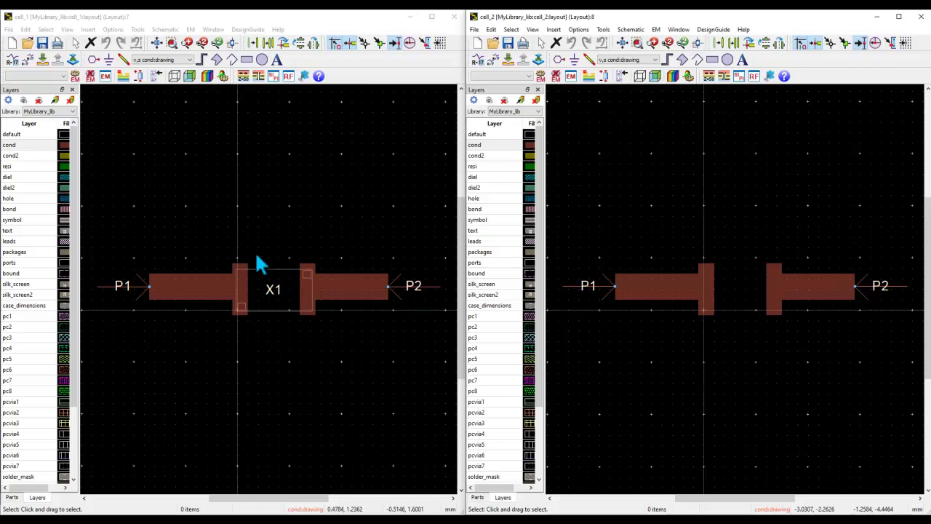
pyautogui.click(262, 315)
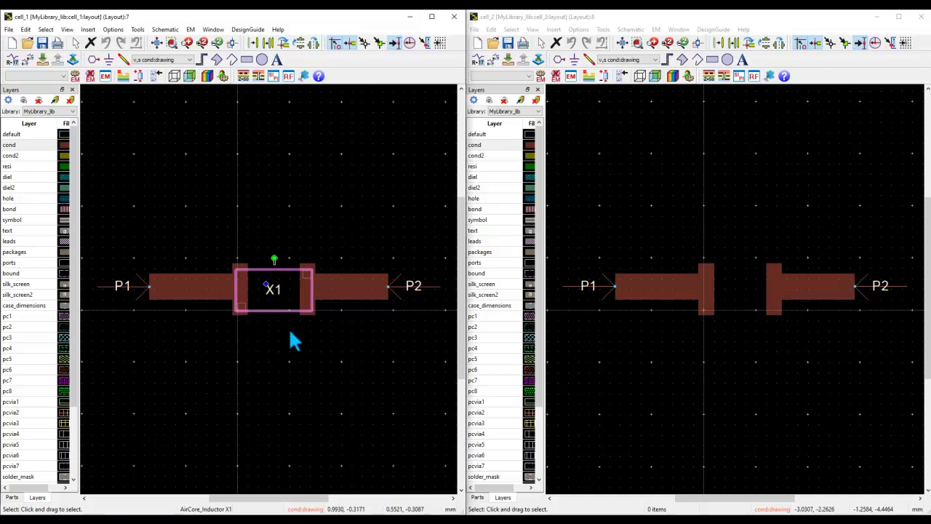
pyautogui.doubleClick(280, 311)
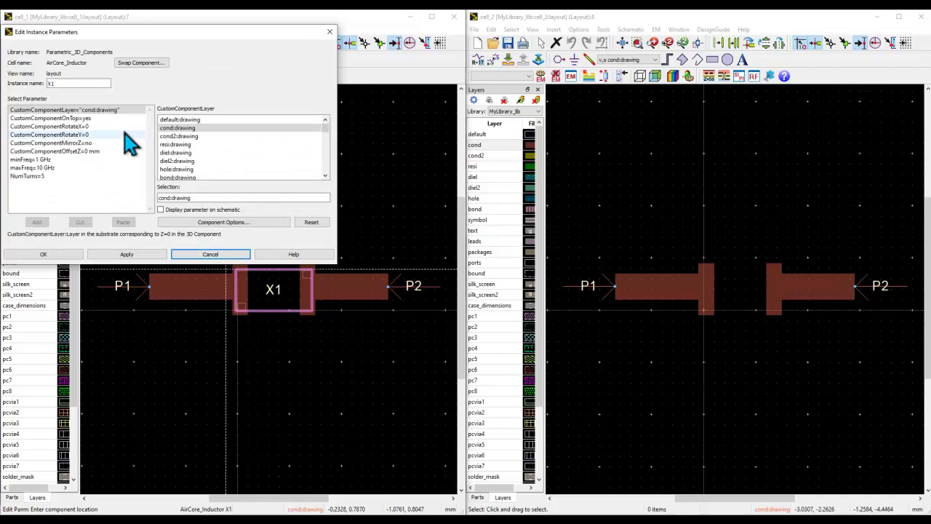
pyautogui.click(96, 112)
pyautogui.click(210, 256)
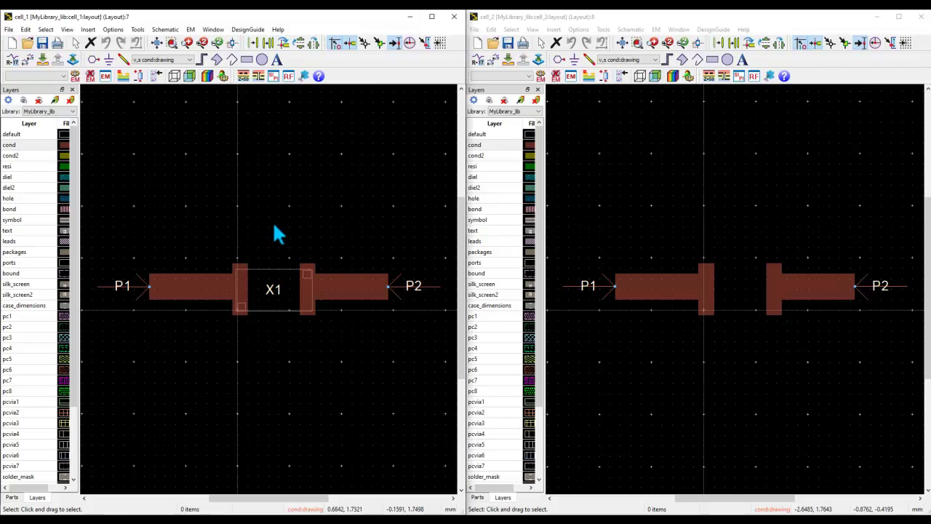
pyautogui.click(282, 284)
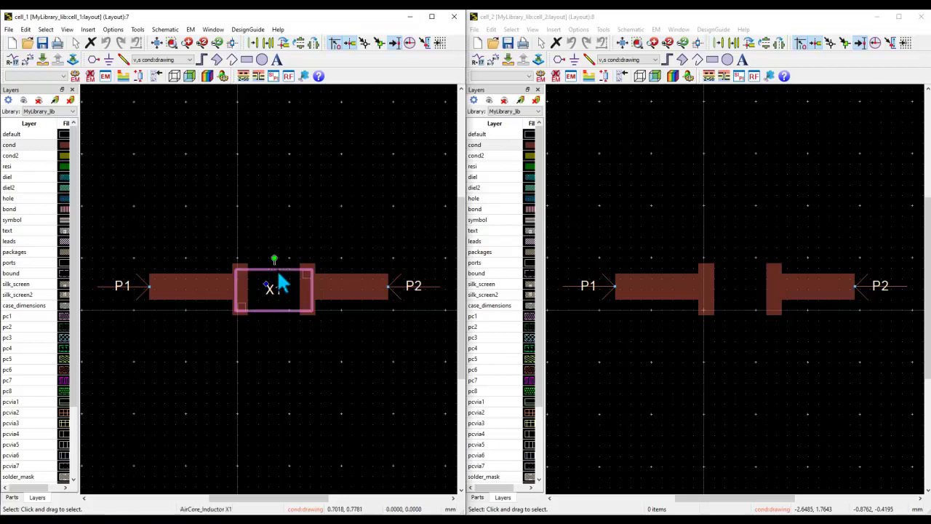
pyautogui.click(299, 333)
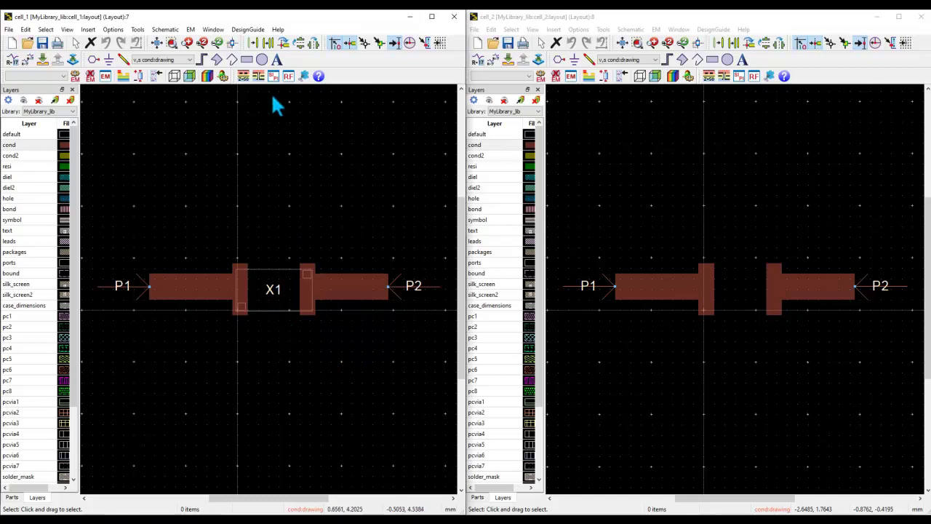
pyautogui.click(288, 75)
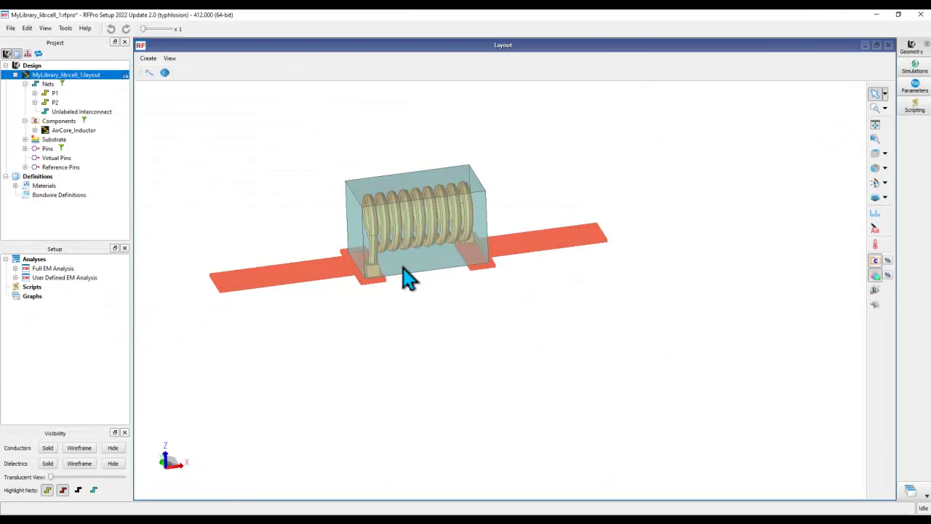
pyautogui.moveTo(403, 266); pyautogui.dragTo(390, 309, button='middle')
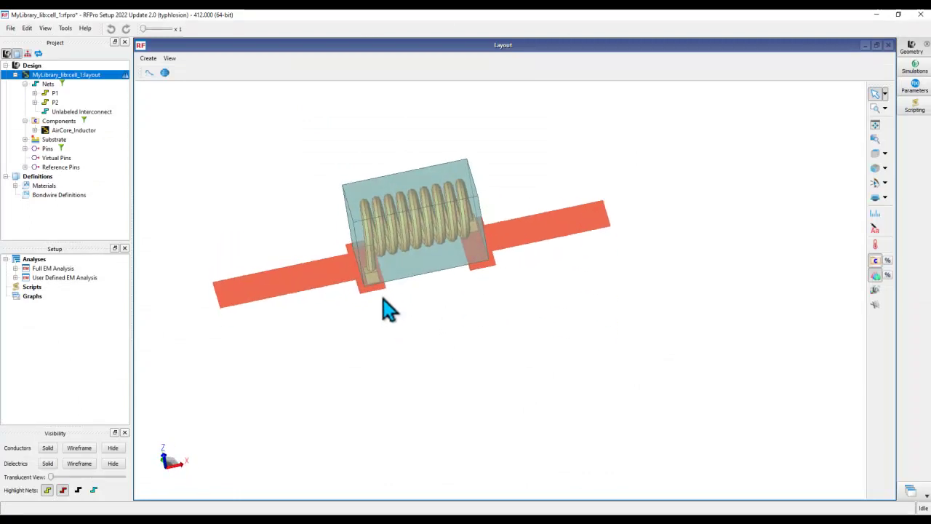
pyautogui.click(876, 15)
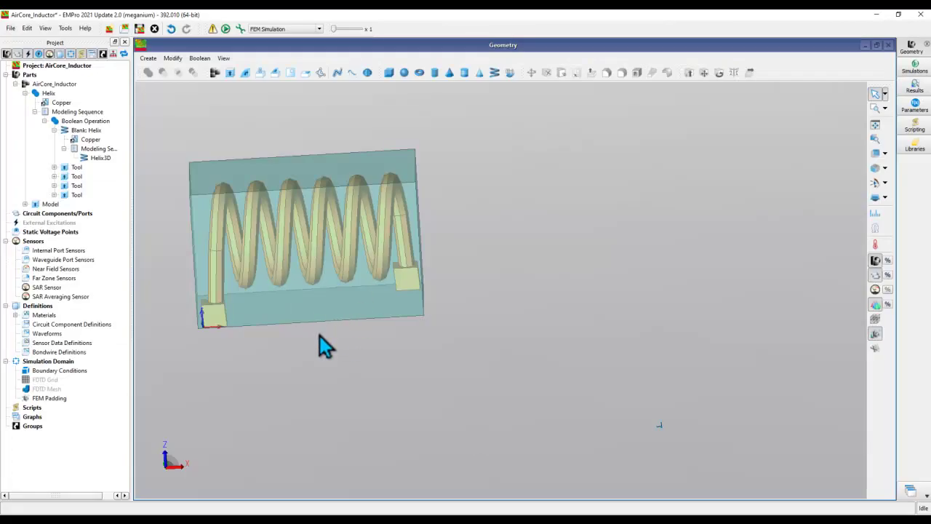
pyautogui.moveTo(320, 335)
pyautogui.mouseDown(button='middle')
pyautogui.moveTo(327, 312)
pyautogui.moveTo(324, 345)
pyautogui.moveTo(323, 336)
pyautogui.mouseUp(button='middle')
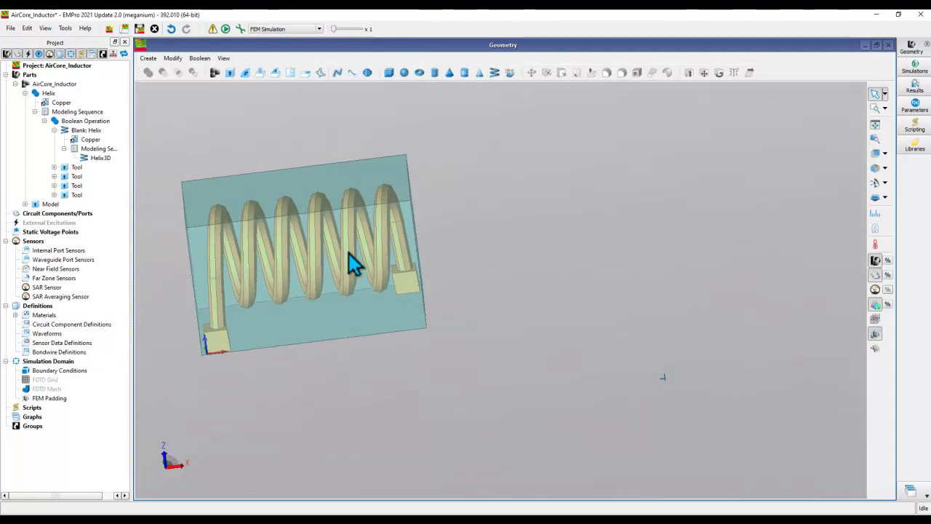
pyautogui.doubleClick(98, 159)
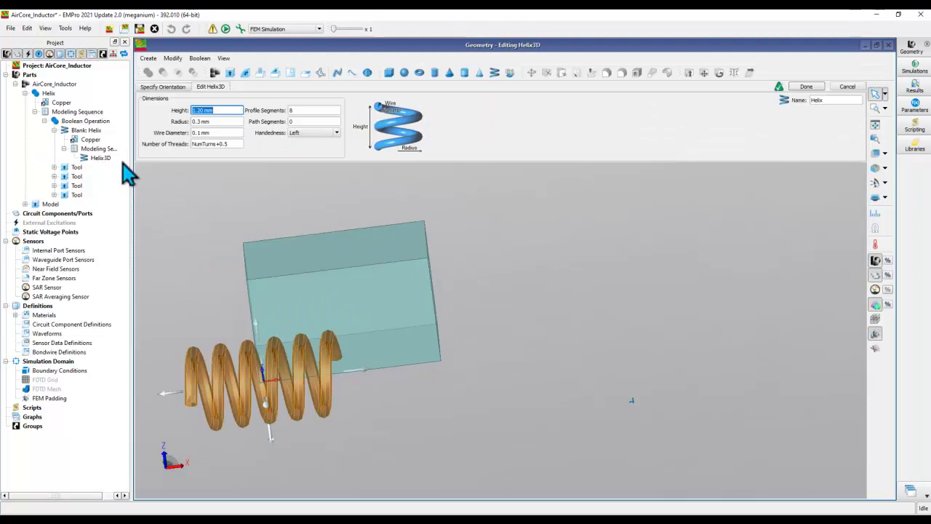
pyautogui.click(192, 144)
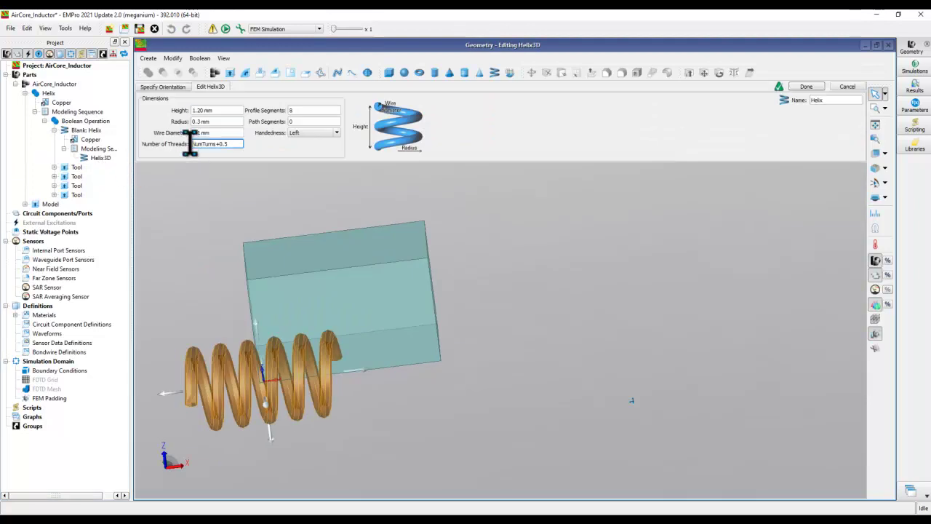
pyautogui.moveTo(193, 144); pyautogui.dragTo(215, 143)
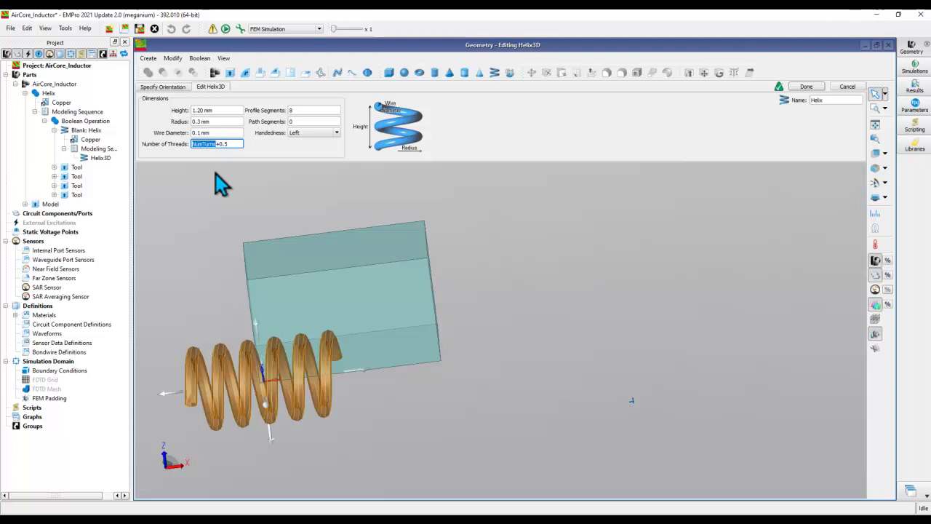
pyautogui.click(222, 198)
pyautogui.click(848, 87)
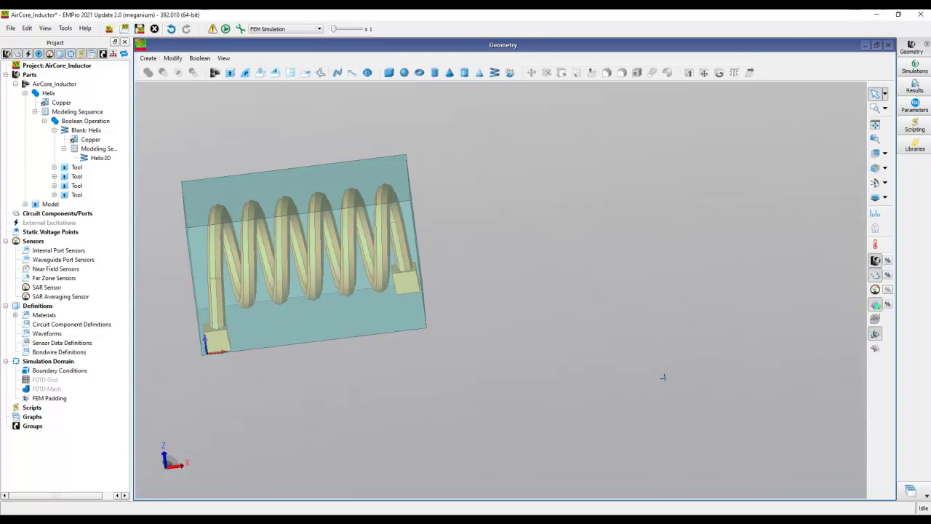
# Step: Set the NumTurns formula to 7 in the Parameters list, apply it, and close the list
pyautogui.click(915, 106)
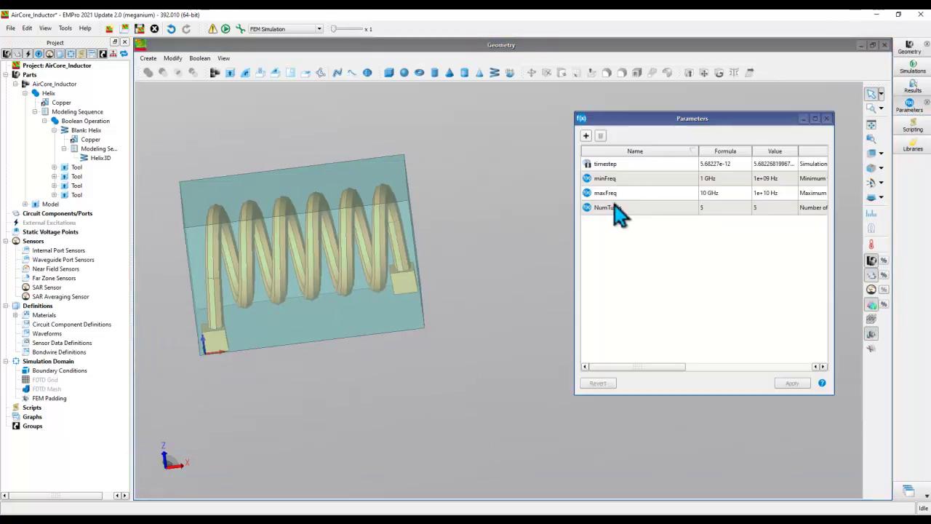
pyautogui.doubleClick(704, 211)
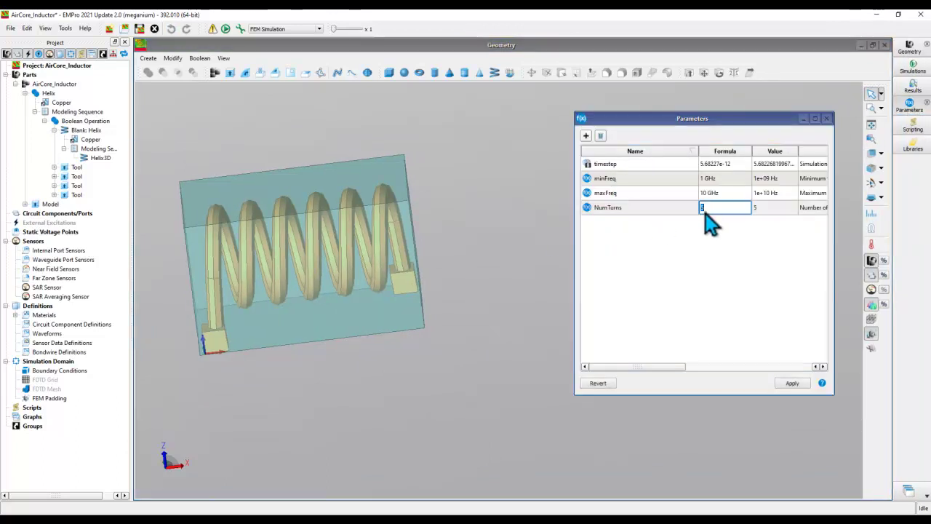
pyautogui.write('7')
pyautogui.press('Return')
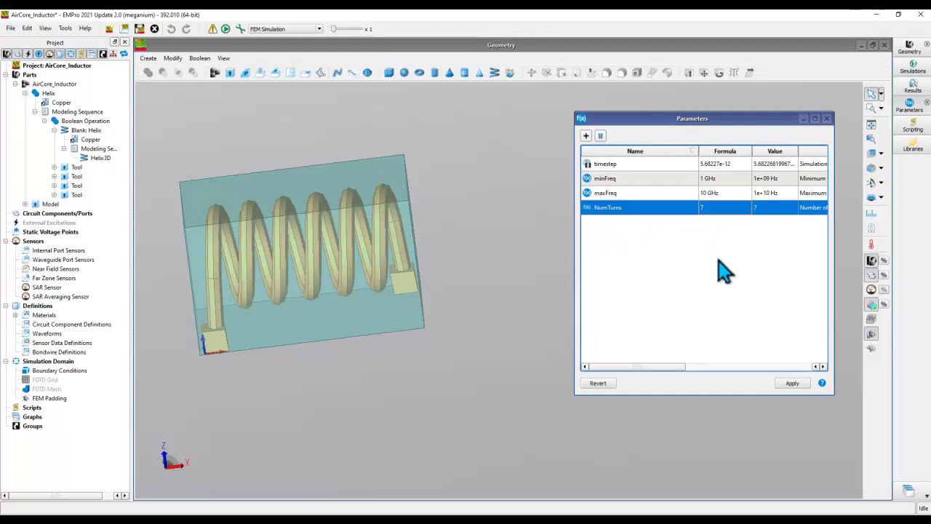
pyautogui.click(792, 383)
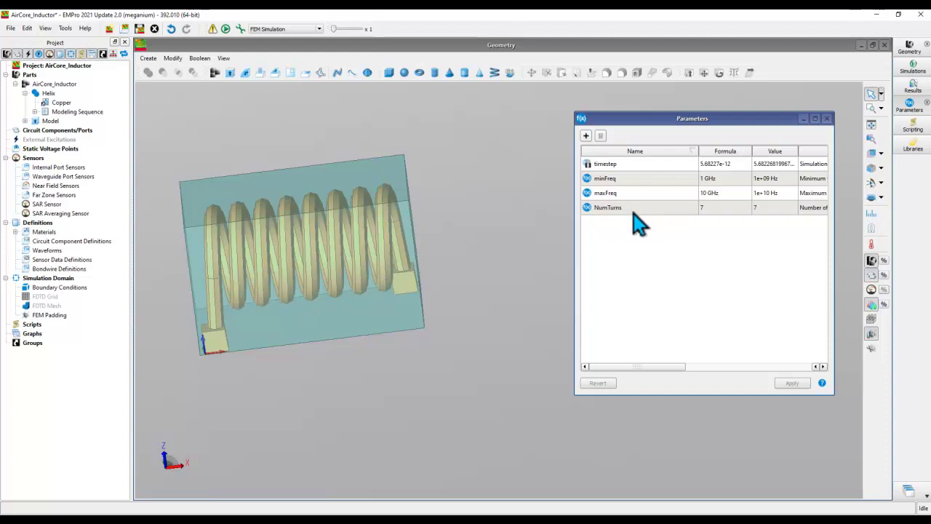
pyautogui.click(827, 118)
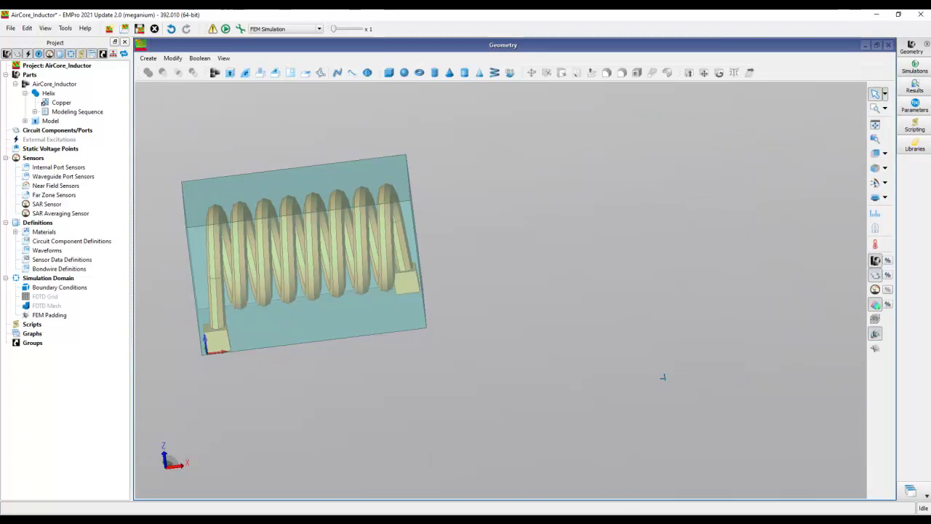
# Step: Bring cell_1 forward, check X1's NumTurns=5 without changes, and reopen its 3-D model in RFPro
pyautogui.moveTo(624, 504)
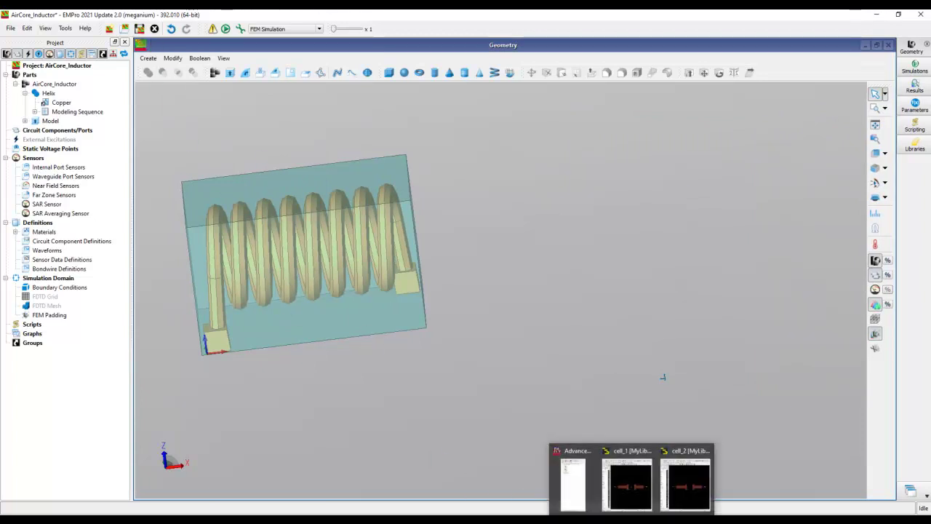
pyautogui.click(628, 502)
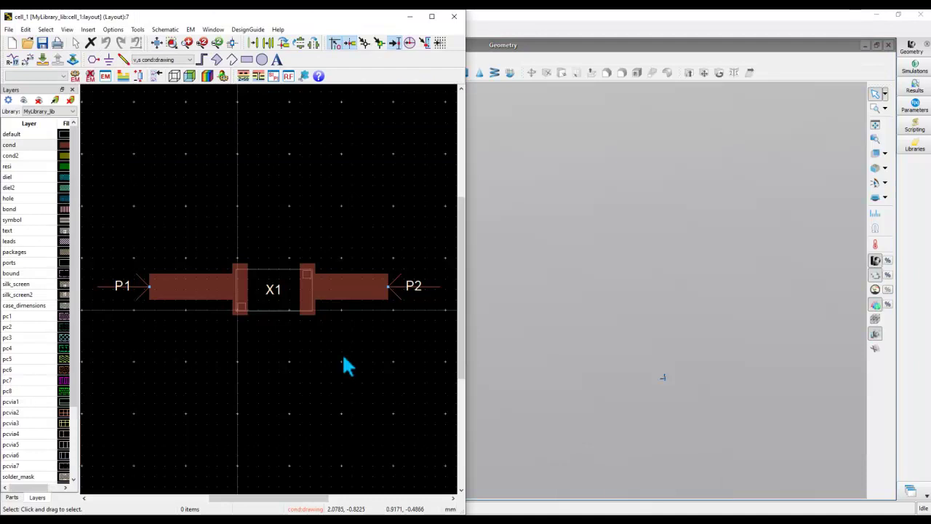
pyautogui.doubleClick(269, 314)
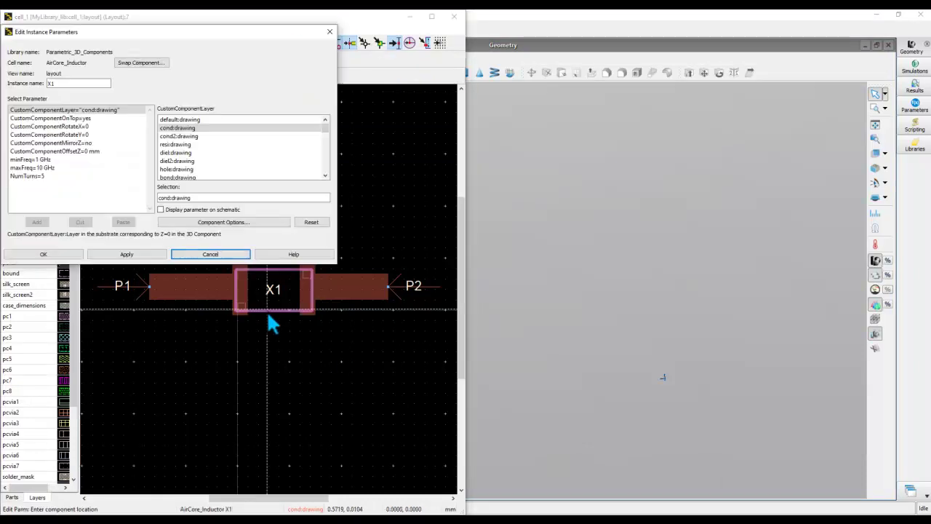
pyautogui.click(37, 177)
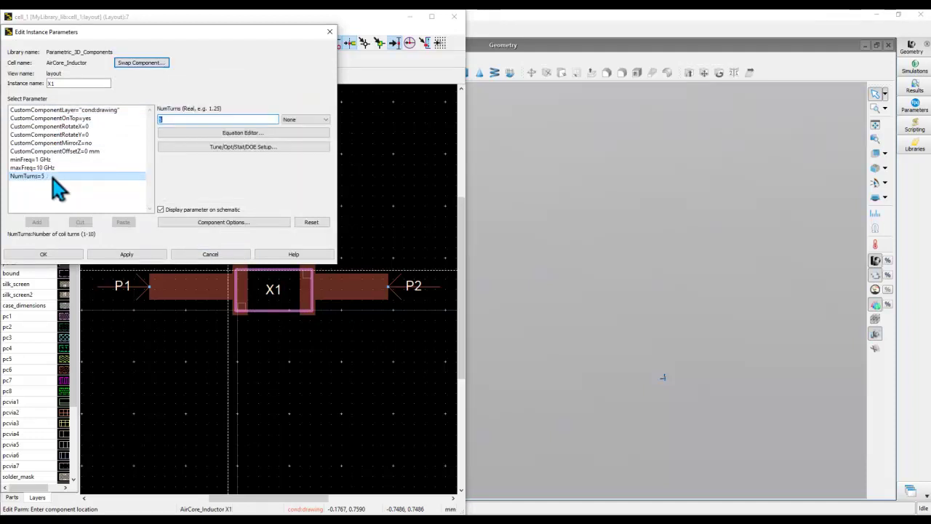
pyautogui.click(175, 120)
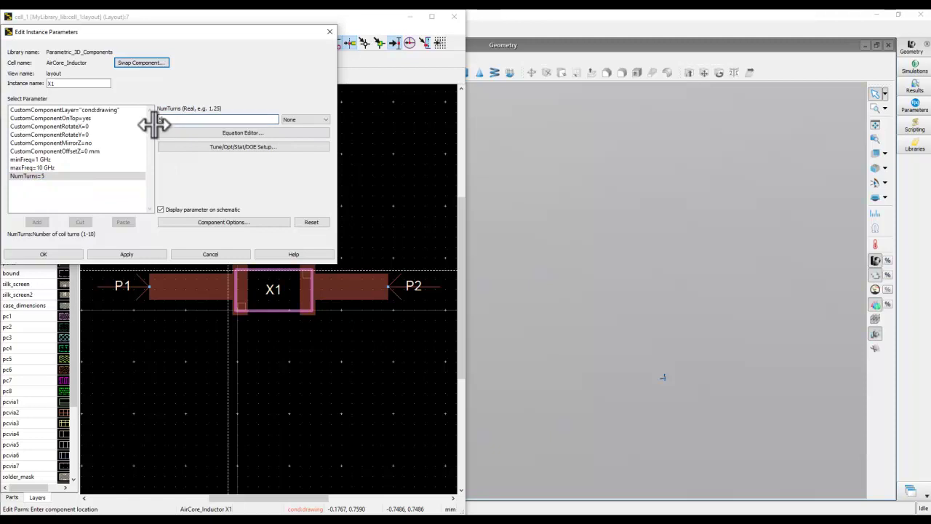
pyautogui.click(210, 254)
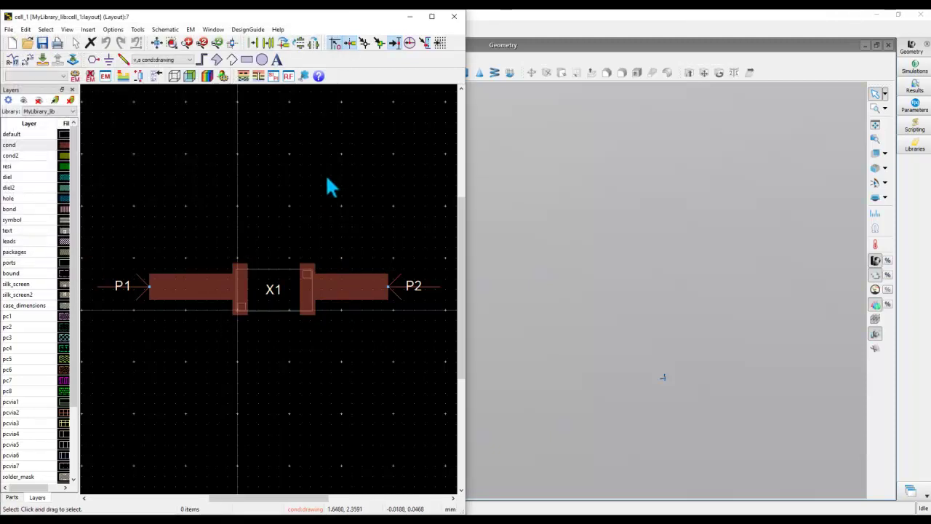
pyautogui.click(289, 77)
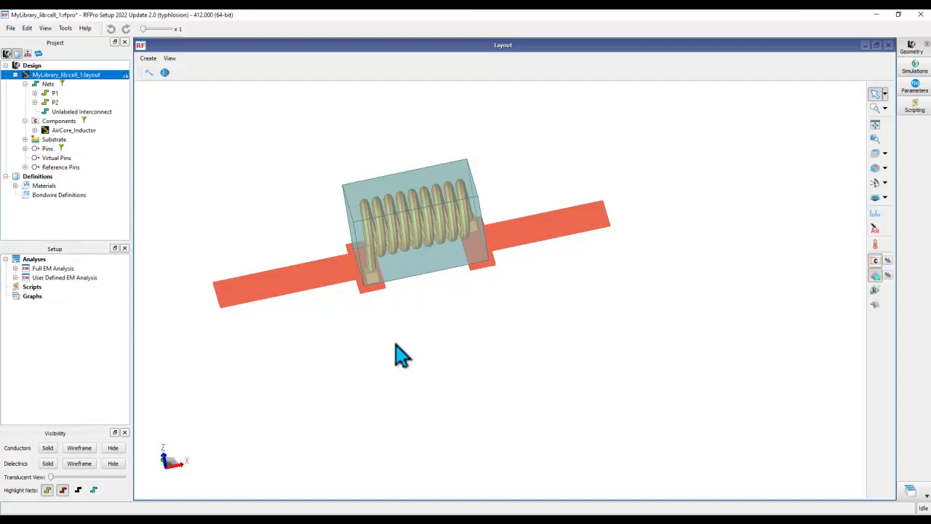
# Step: Orbit the cell_1 model to a frontal view and open the MyLibrary layout item's context menu
pyautogui.moveTo(401, 349); pyautogui.dragTo(357, 304, button='middle')
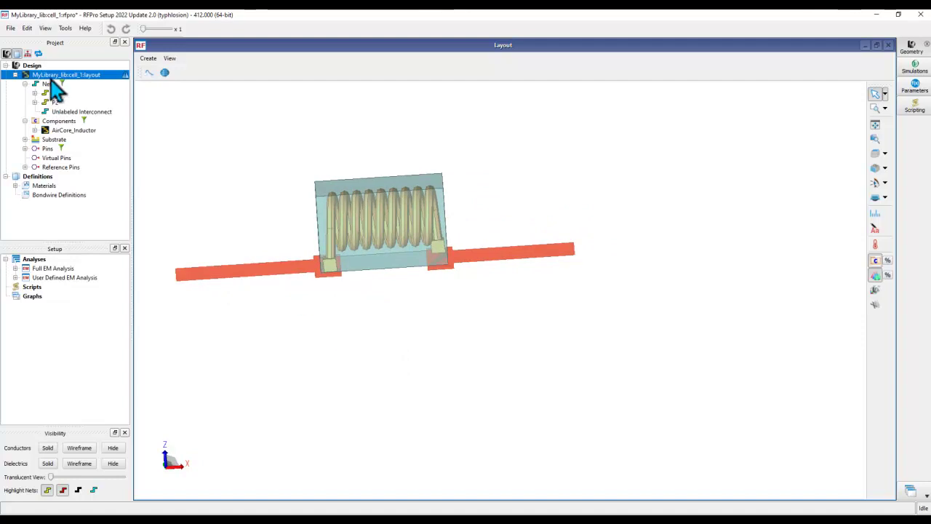
pyautogui.rightClick(49, 76)
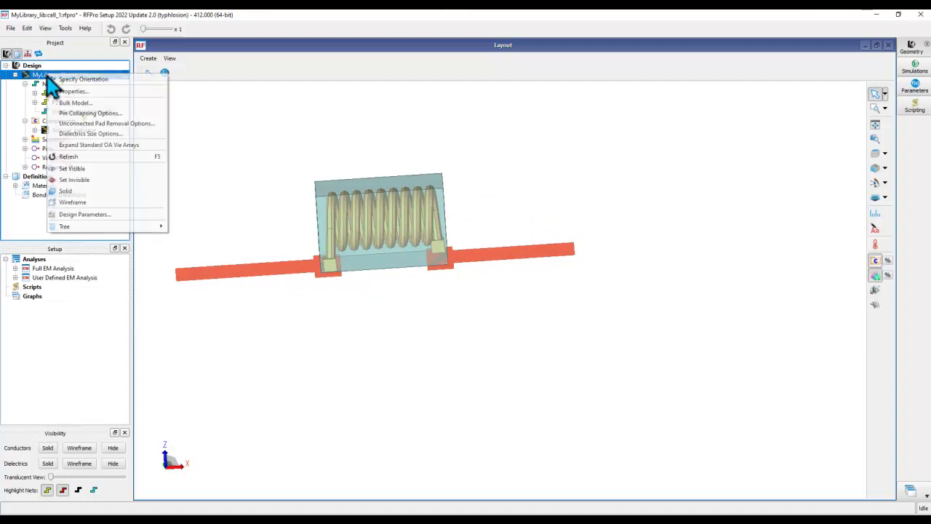
# Step: Lower NumTurns from 8 to 5 in Design Parameters, confirm the layout refresh, and tilt the view
pyautogui.click(83, 215)
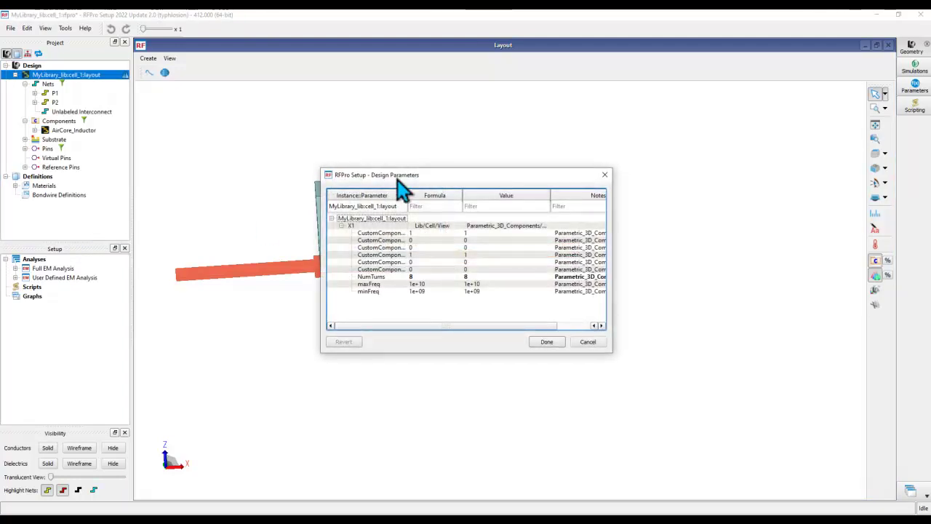
pyautogui.moveTo(395, 175); pyautogui.dragTo(113, 79)
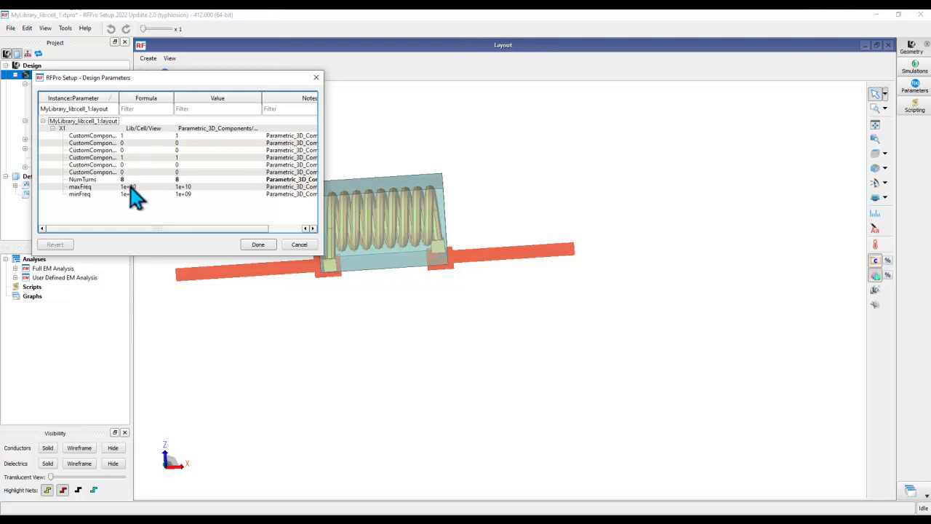
pyautogui.click(123, 180)
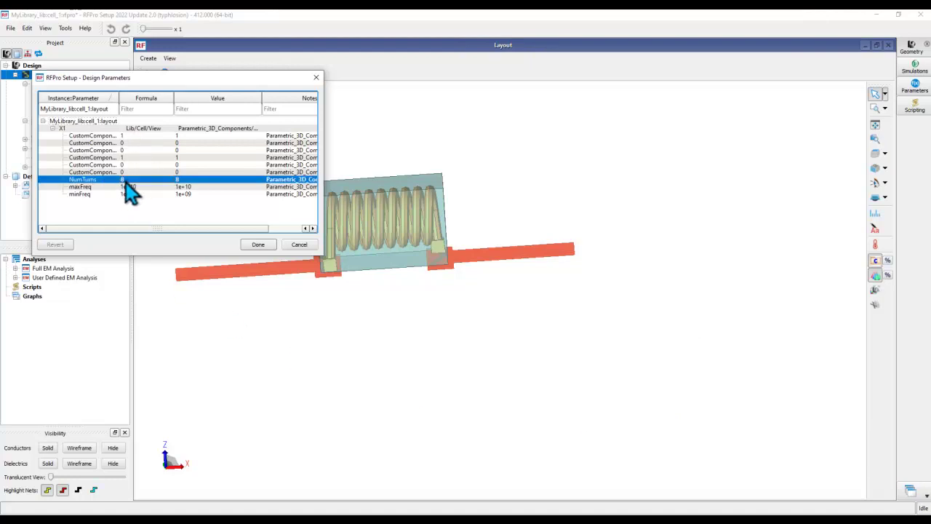
pyautogui.click(126, 179)
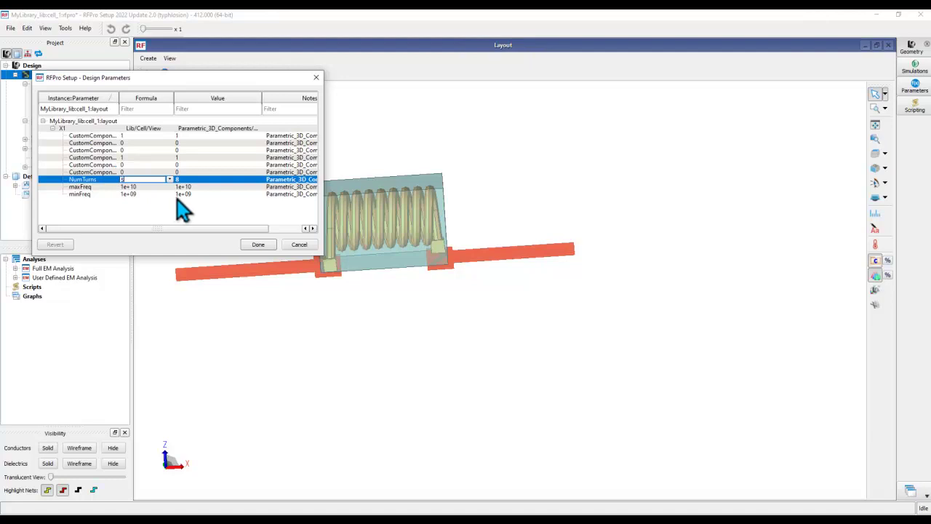
pyautogui.click(257, 245)
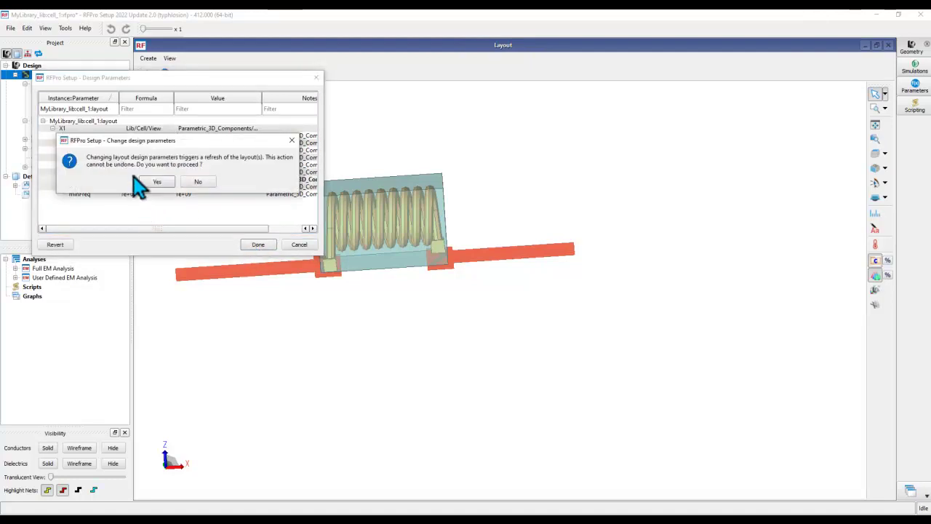
pyautogui.click(156, 182)
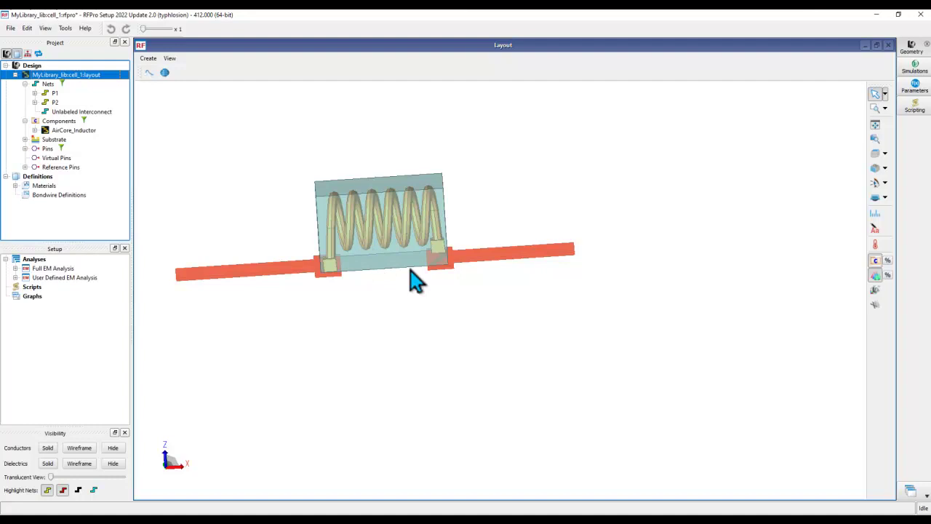
pyautogui.moveTo(402, 310); pyautogui.dragTo(426, 339, button='middle')
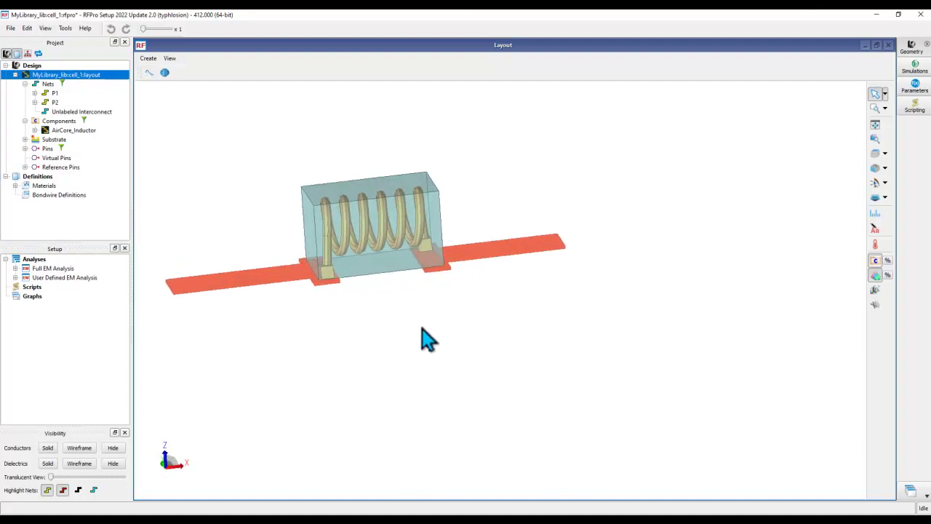
pyautogui.scroll(1, 391, 254)
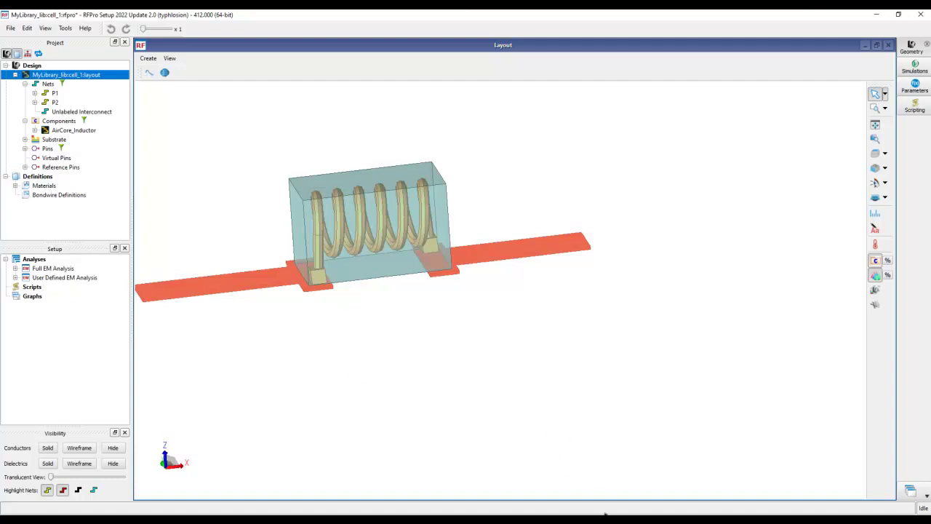
# Step: Open cell_2 from the ADS Layout window in RFPro and tilt its 3-D view side-on
pyautogui.moveTo(630, 514)
pyautogui.click(686, 495)
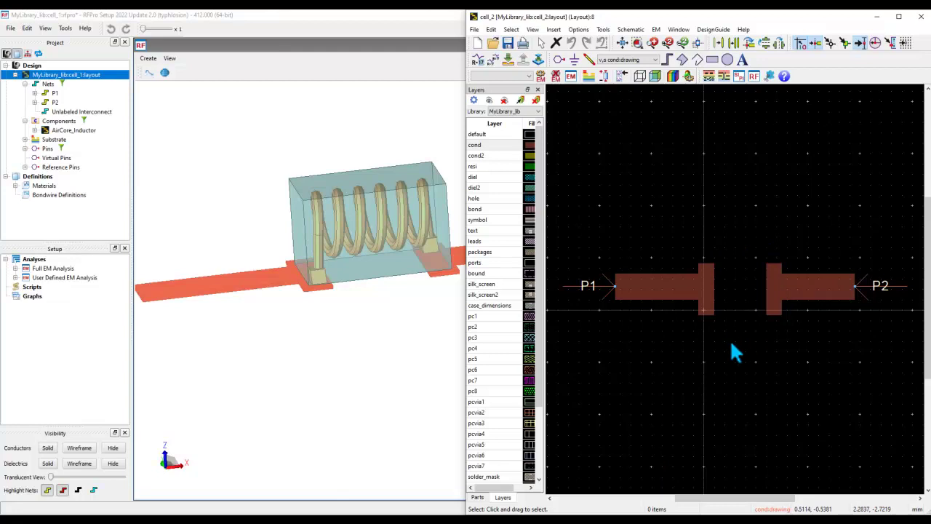
pyautogui.click(755, 79)
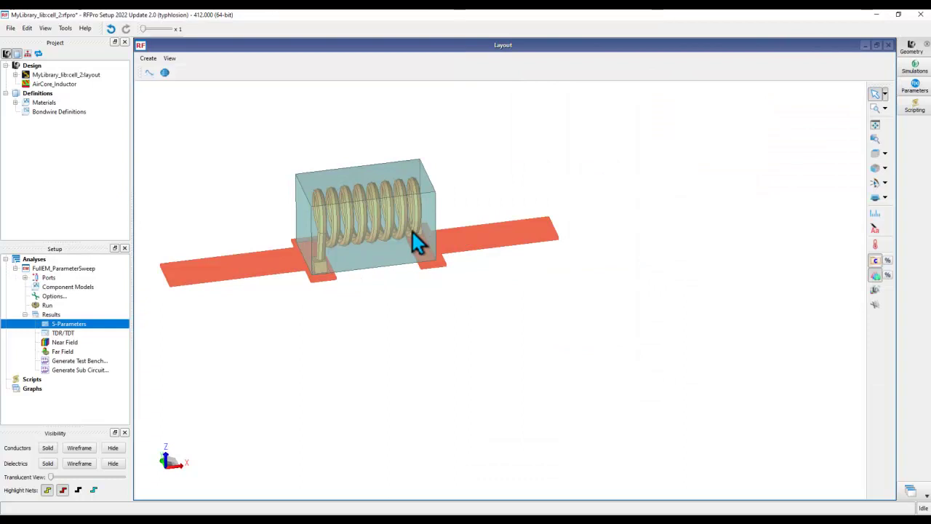
pyautogui.moveTo(465, 302); pyautogui.dragTo(453, 277)
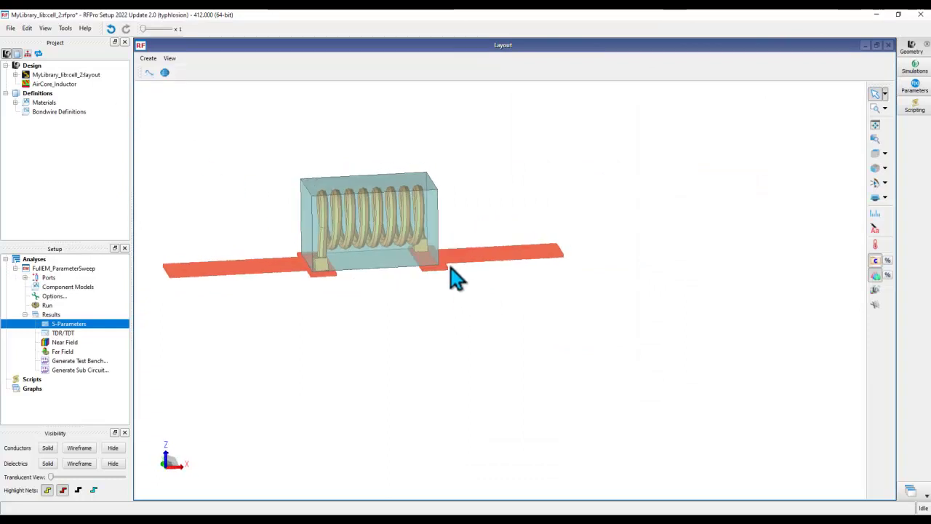
# Step: Start inserting an EMPro 3D component, then dismiss the file options without inserting anything
pyautogui.click(11, 28)
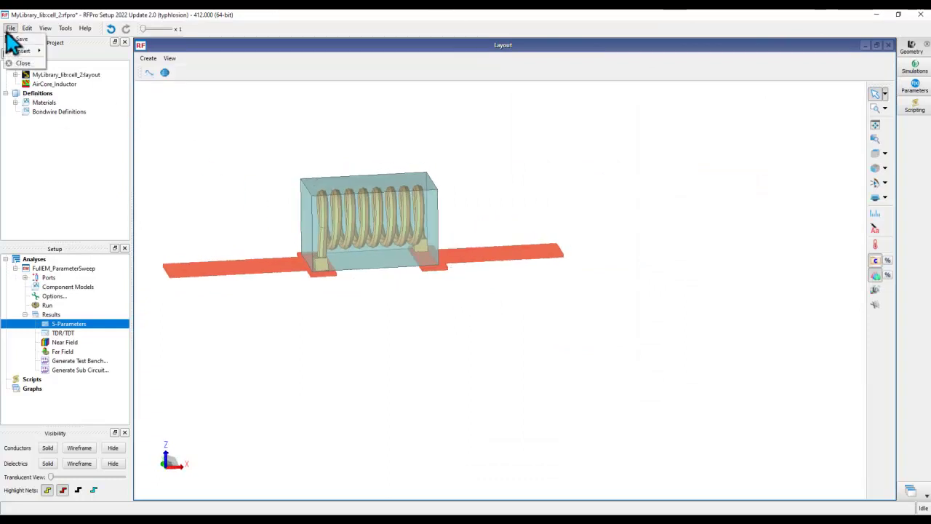
pyautogui.moveTo(23, 51)
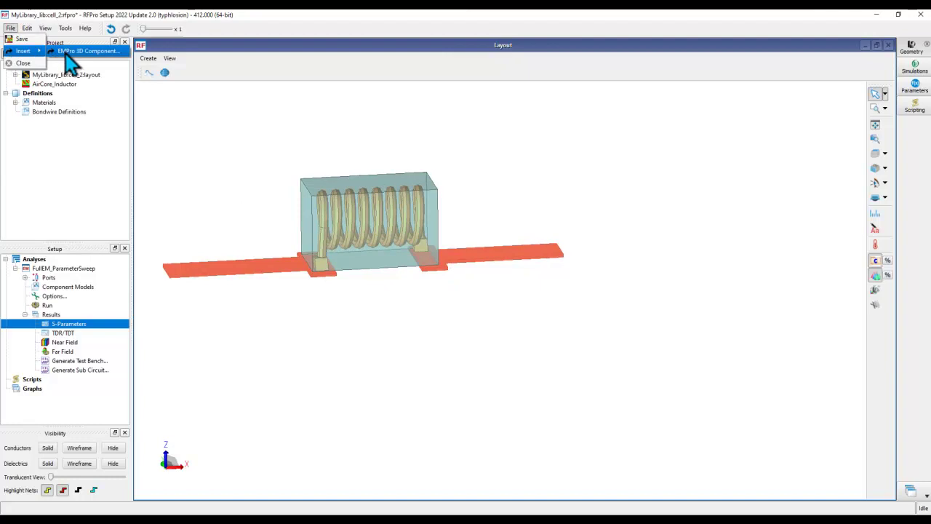
pyautogui.click(189, 131)
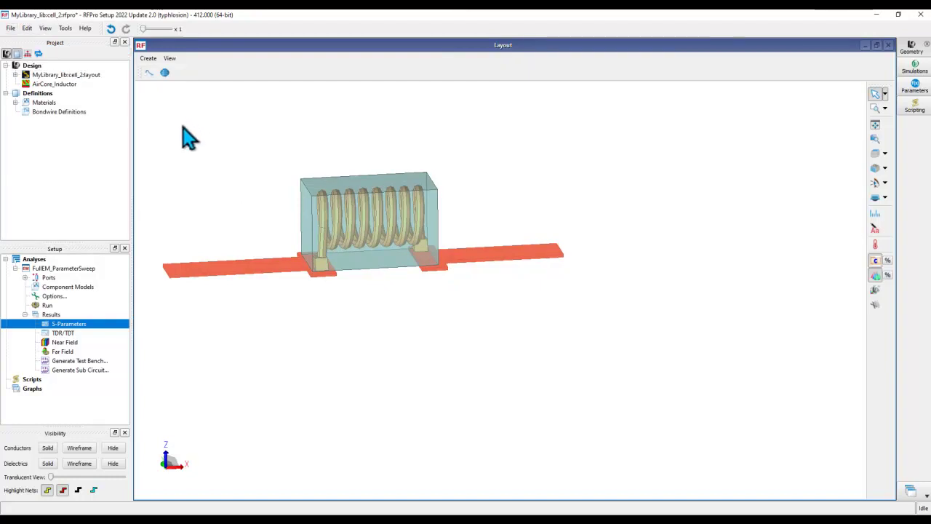
# Step: Inspect the AirCore_Inductor's design parameters, confirming NumTurns is driven by nTurns
pyautogui.click(51, 84)
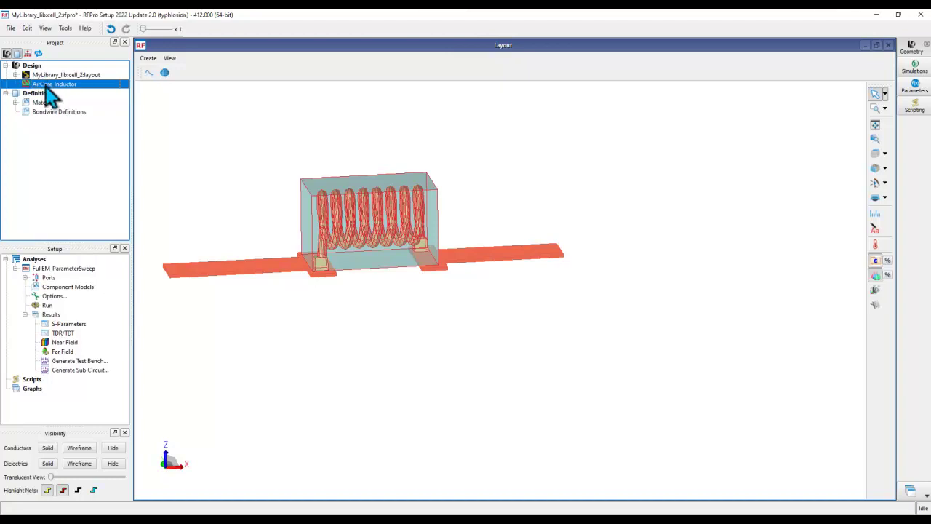
pyautogui.rightClick(47, 86)
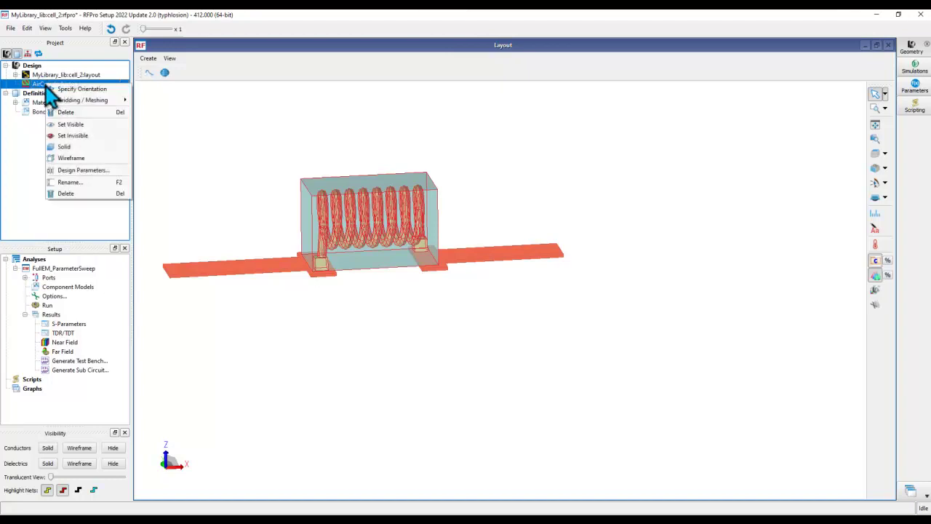
pyautogui.click(73, 170)
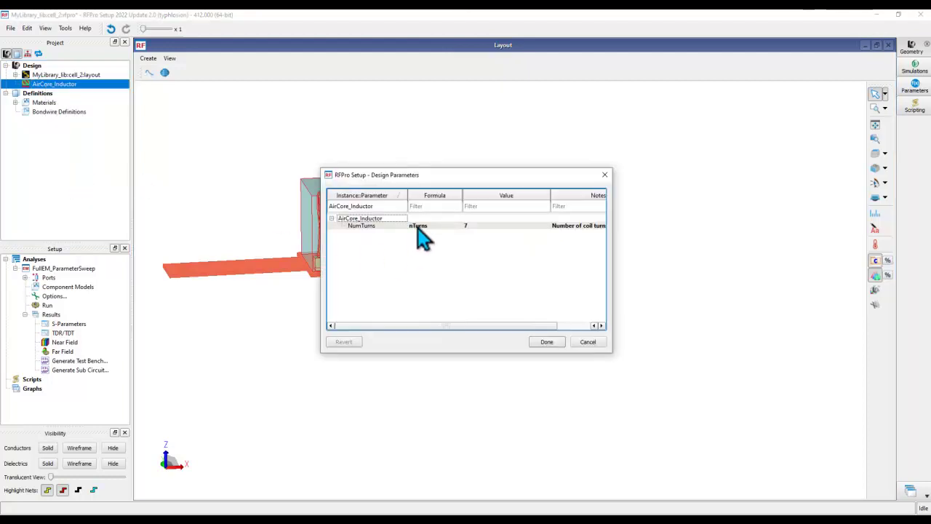
pyautogui.click(418, 227)
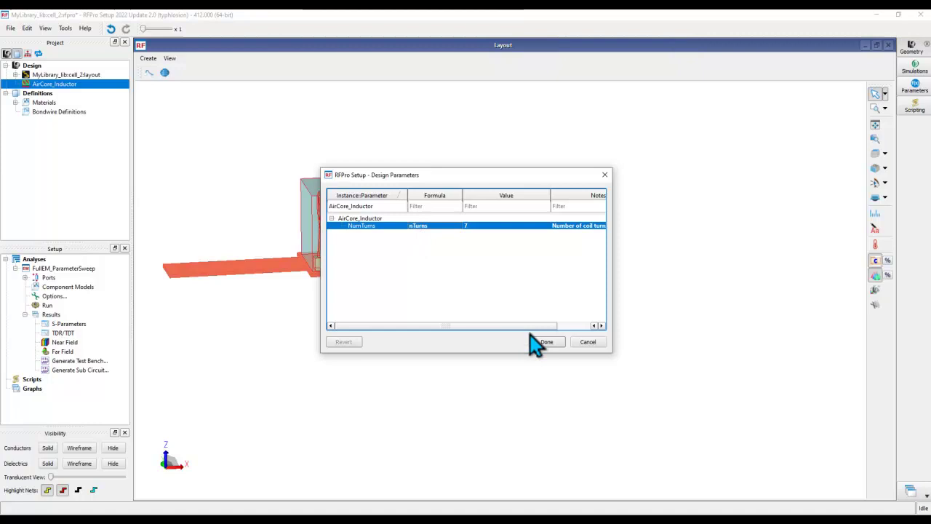
pyautogui.click(588, 343)
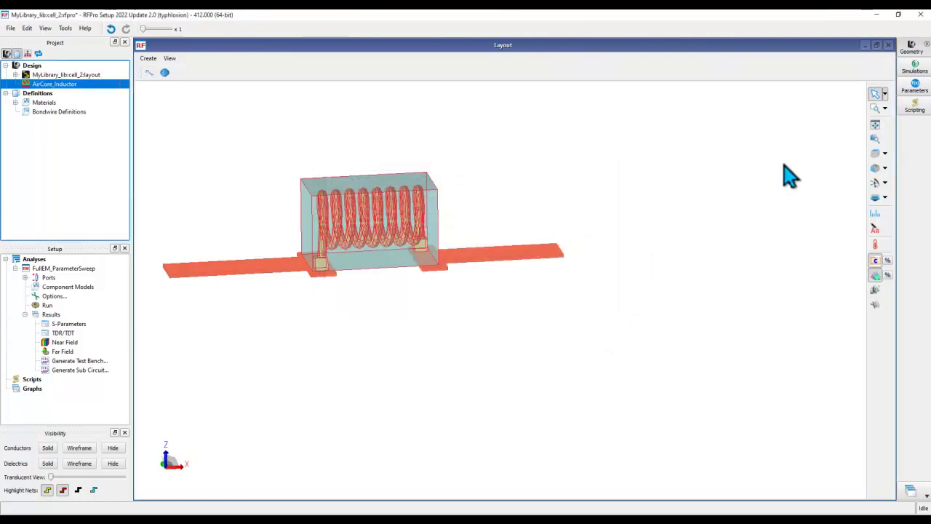
# Step: Set the nTurns formula to 5 in the project Parameters list, apply it, and close the list
pyautogui.click(914, 86)
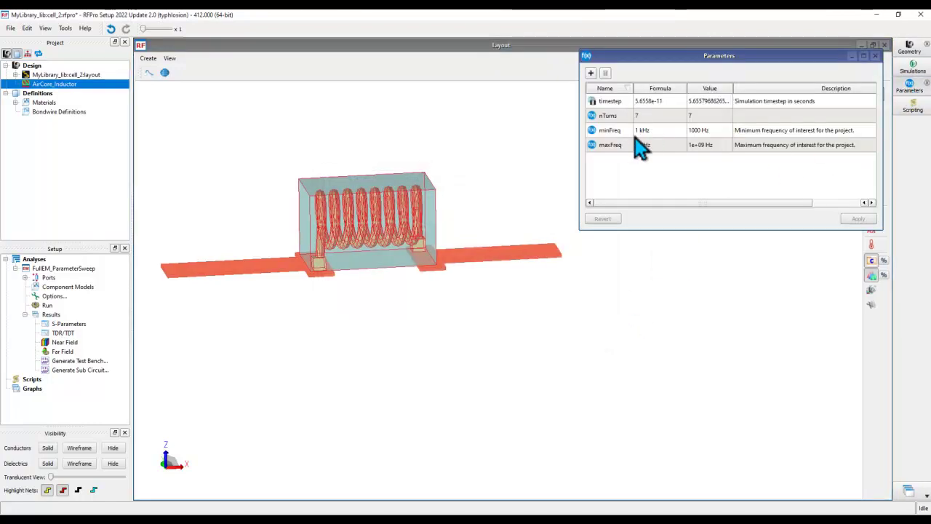
pyautogui.doubleClick(646, 116)
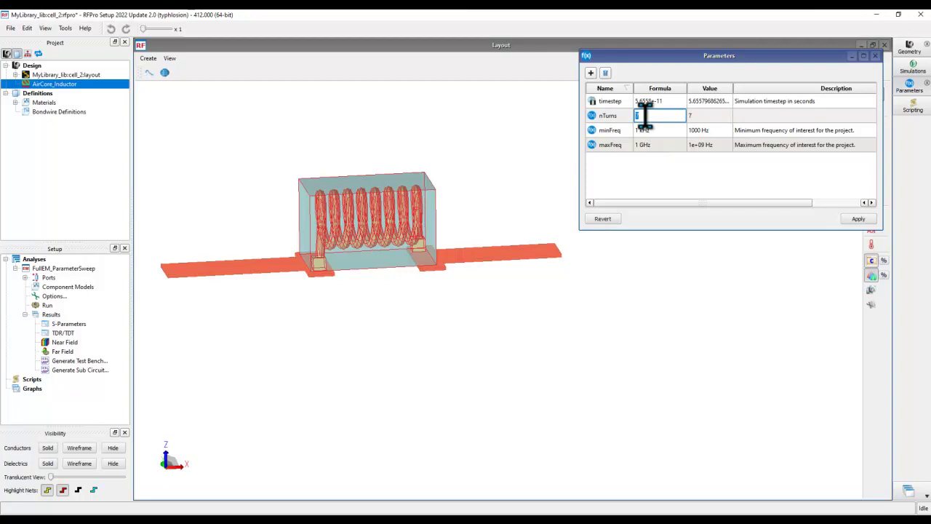
pyautogui.write('5')
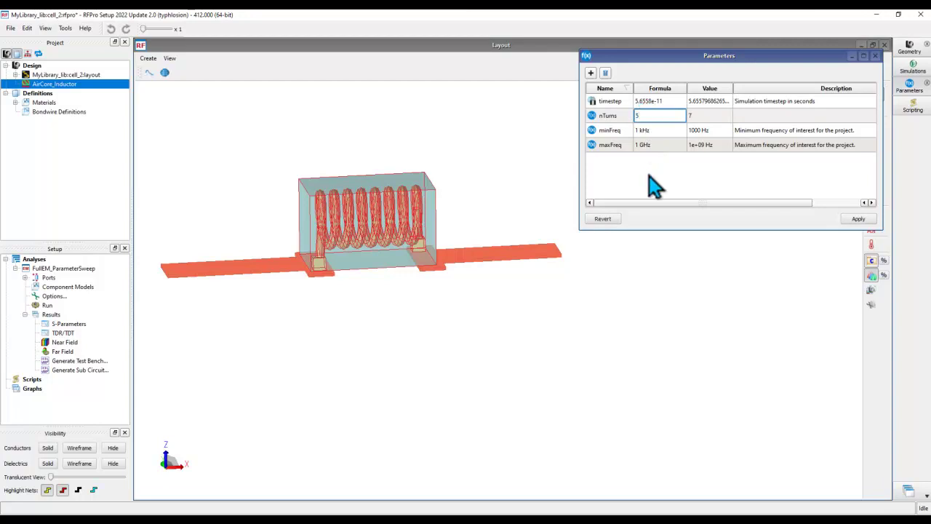
pyautogui.press('Return')
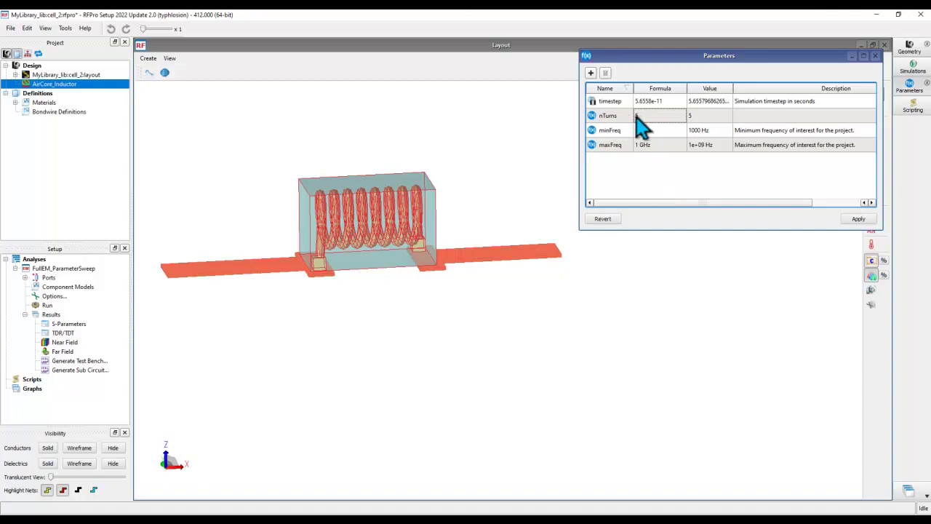
pyautogui.click(859, 220)
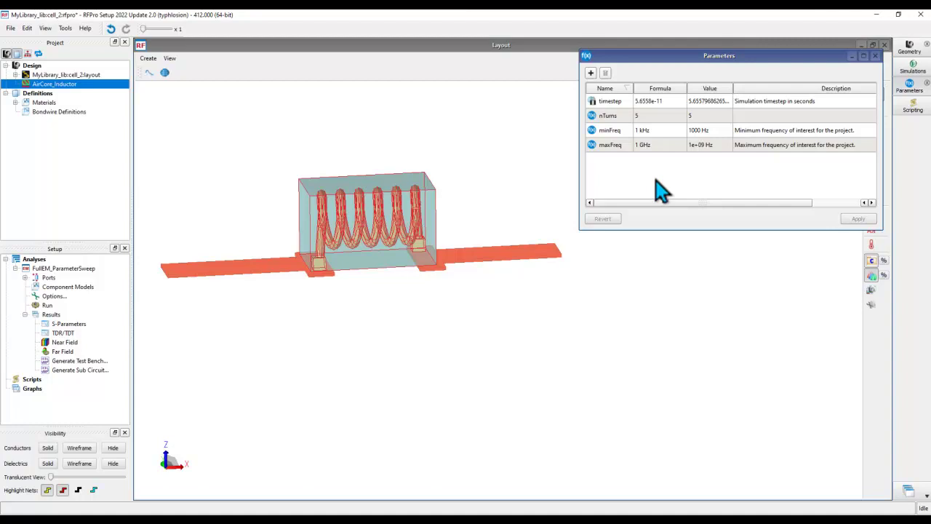
pyautogui.click(876, 57)
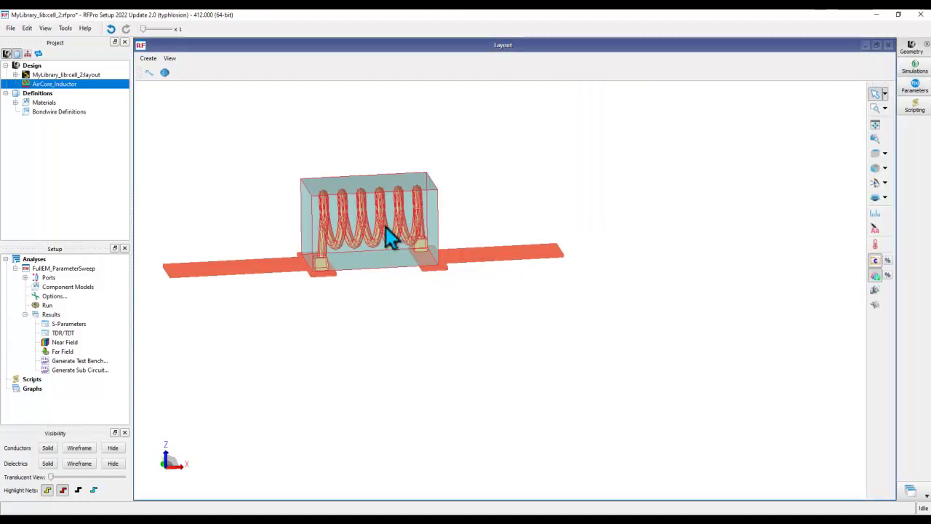
# Step: Review the nTurns 1–9 sweep values in the analysis setup without changes, then show the Simulations list
pyautogui.click(409, 332)
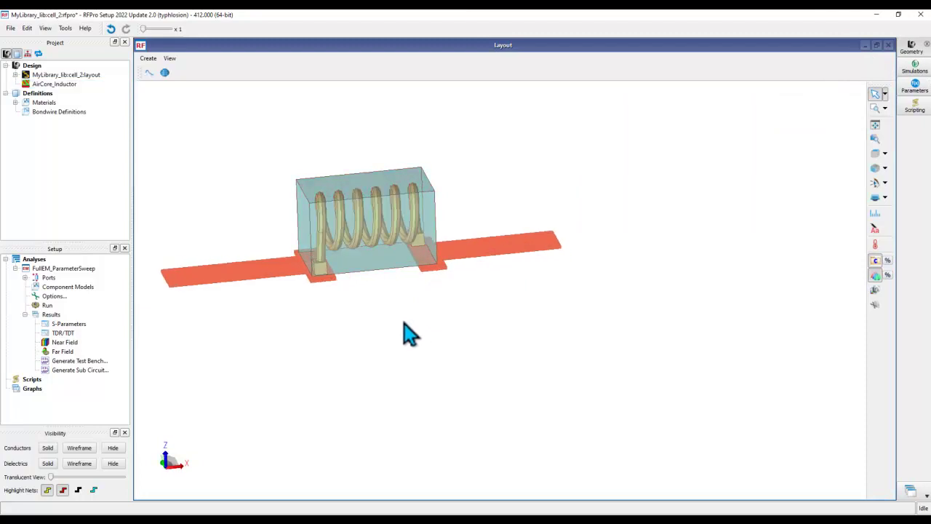
pyautogui.doubleClick(53, 297)
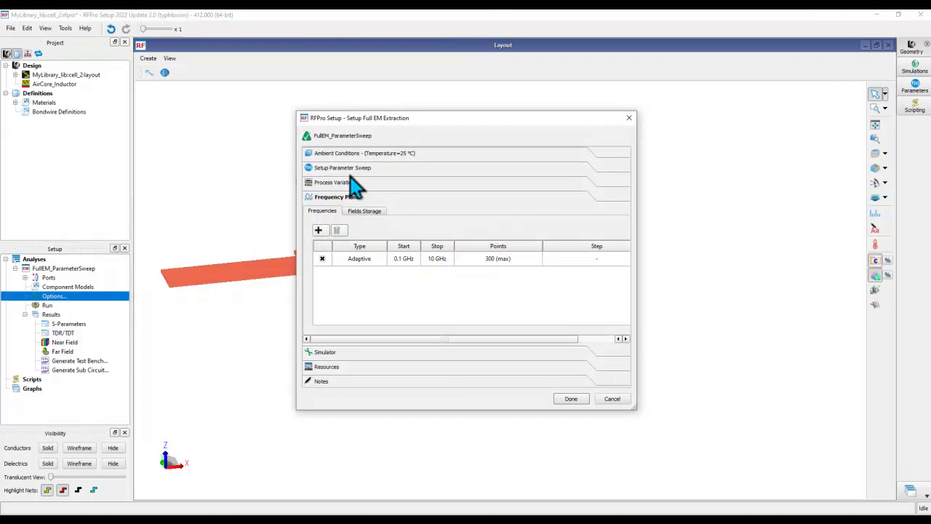
pyautogui.click(352, 168)
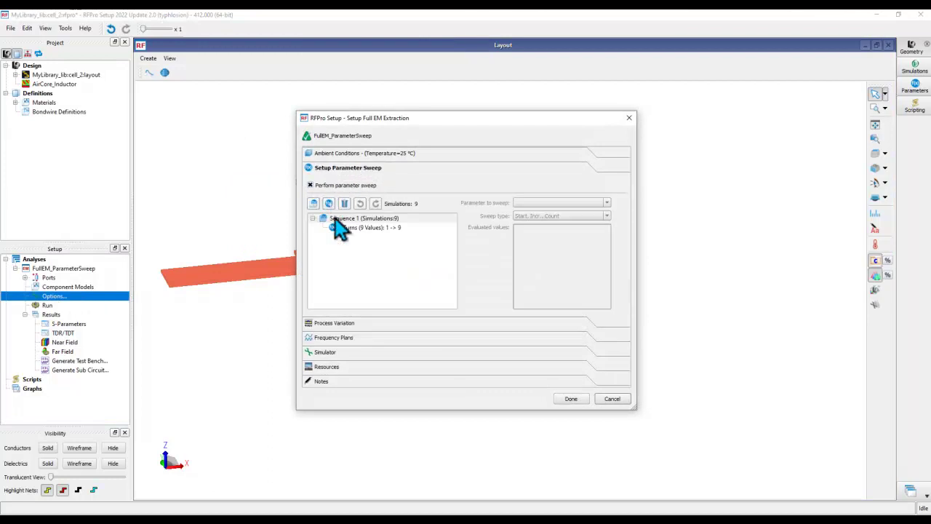
pyautogui.click(351, 230)
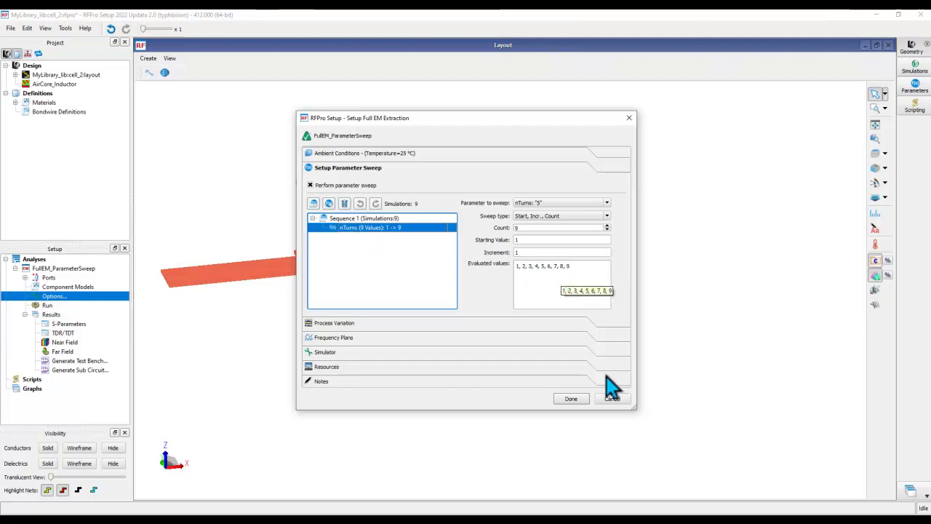
pyautogui.click(613, 399)
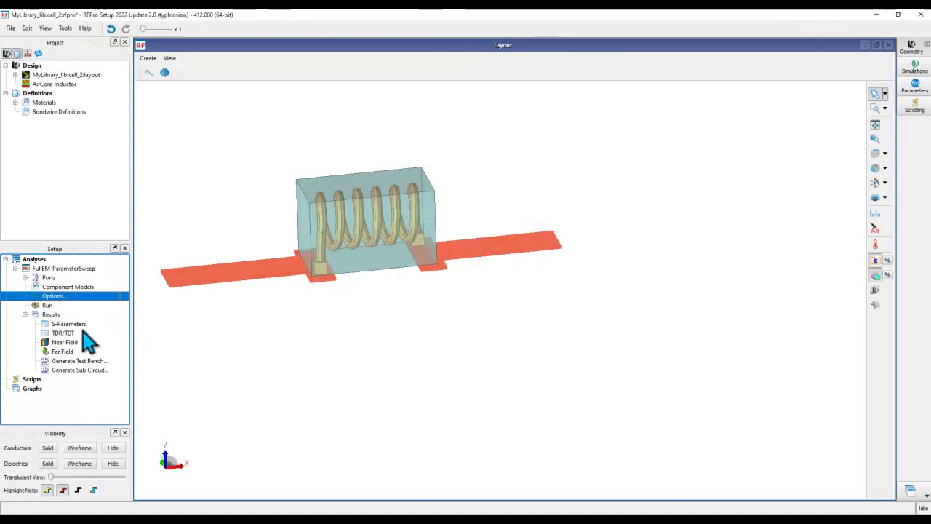
pyautogui.click(914, 65)
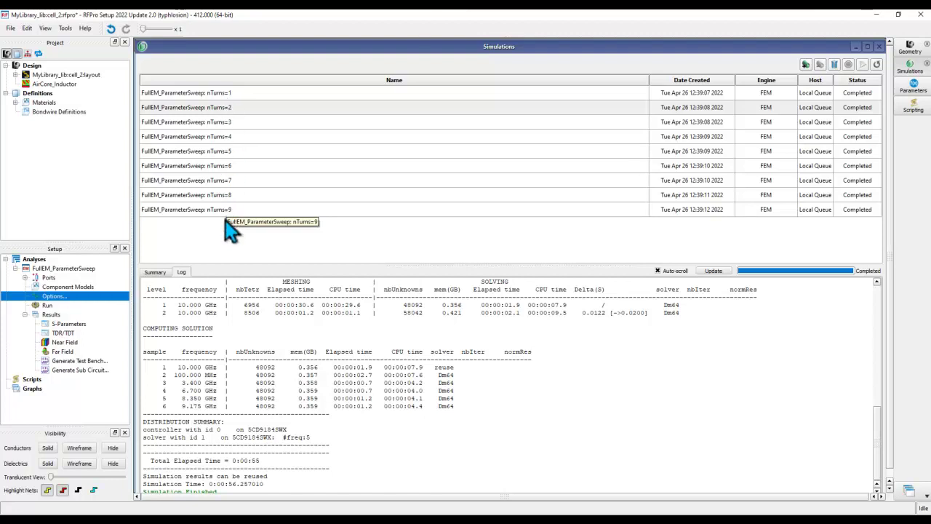
# Step: View the run logs for the nTurns=9 and nTurns=8 sweep simulations
pyautogui.click(226, 211)
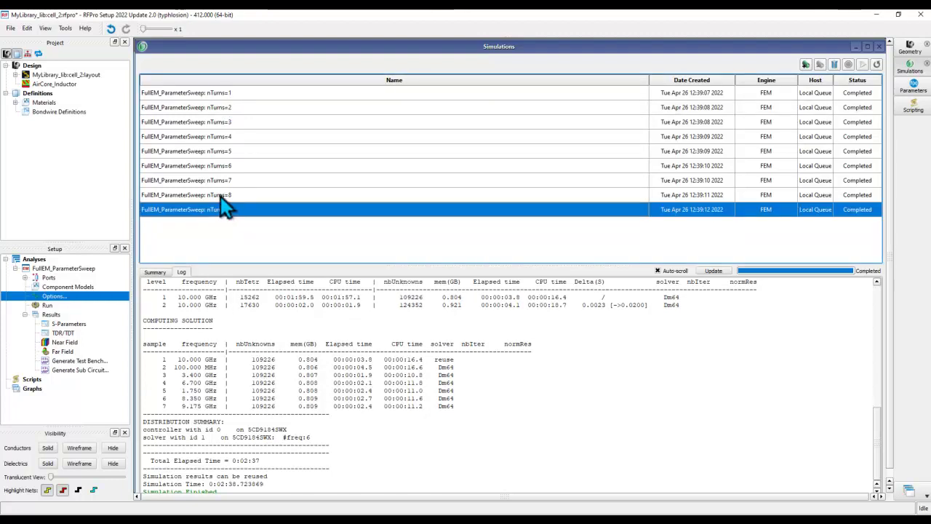
pyautogui.click(221, 196)
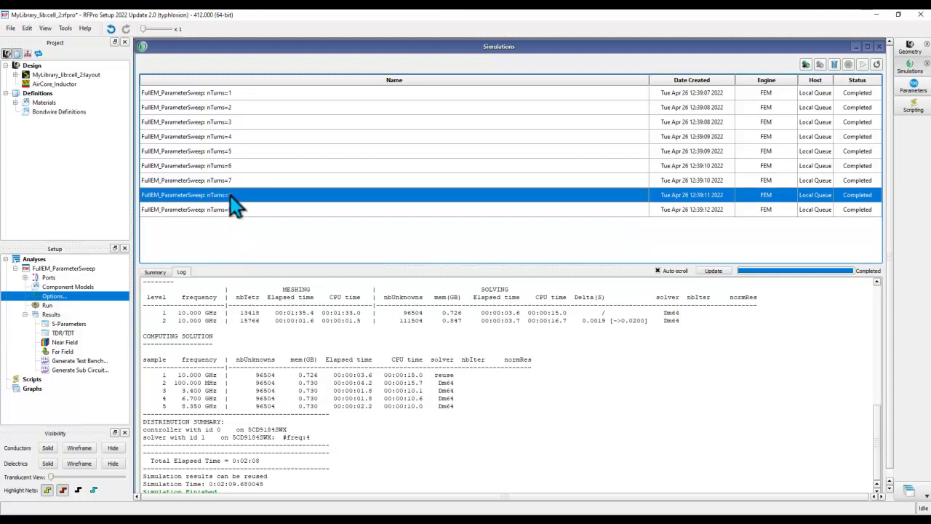
# Step: Close the run list and open the S-parameter results maximized, showing S-parameter magnitude
pyautogui.click(879, 46)
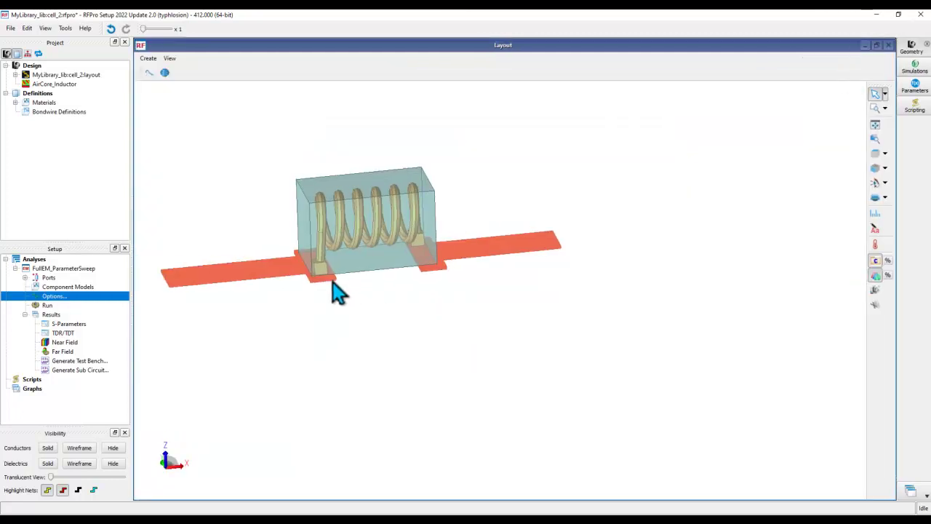
pyautogui.doubleClick(67, 324)
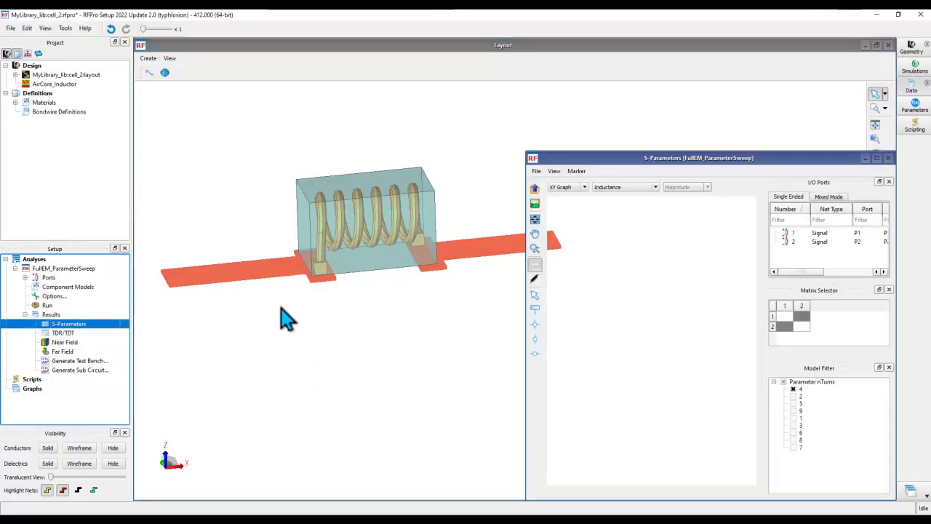
pyautogui.doubleClick(623, 159)
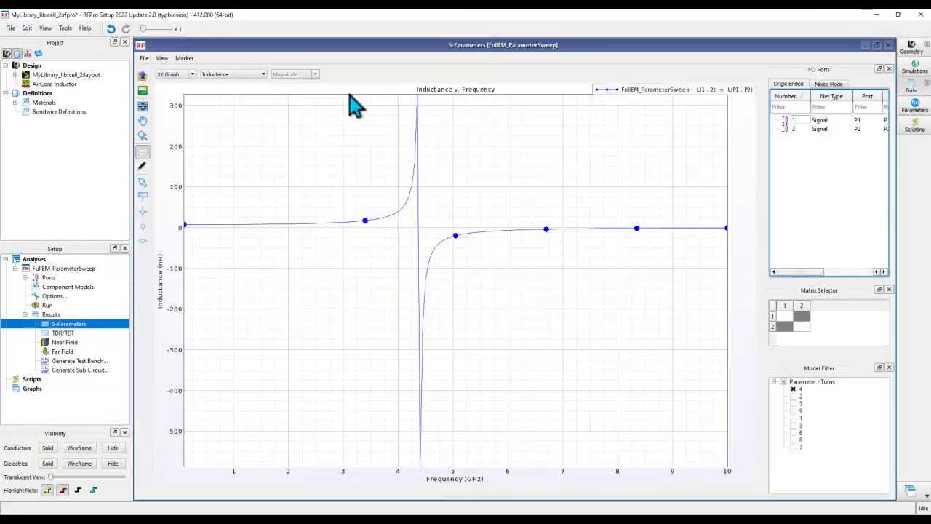
pyautogui.click(247, 75)
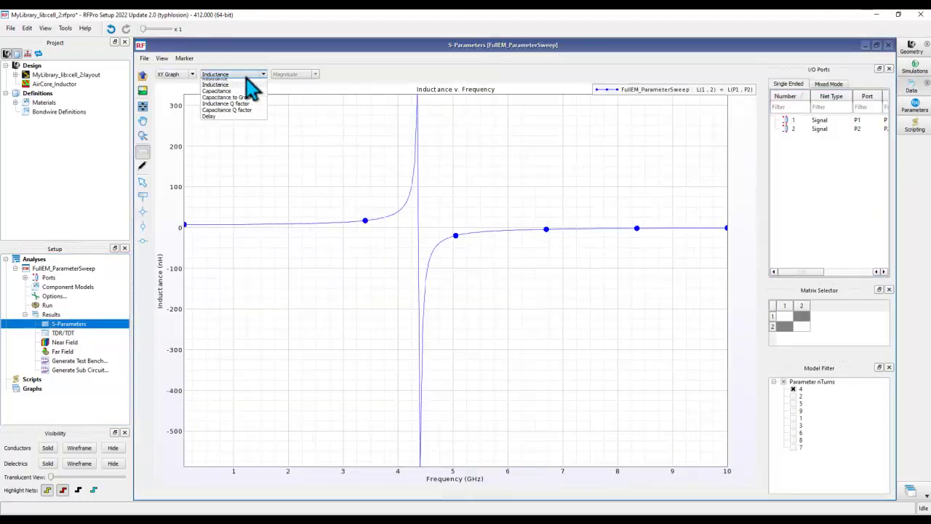
pyautogui.click(239, 84)
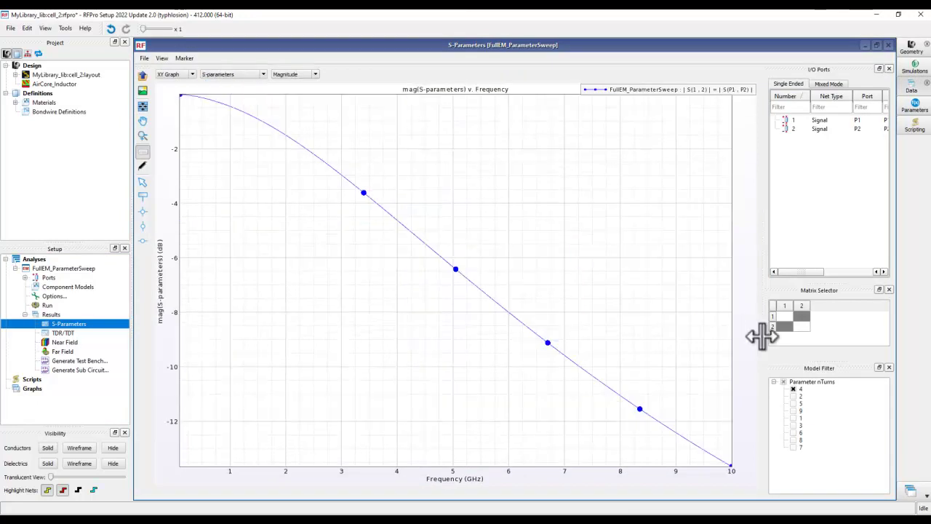
# Step: Show the |S(1,2)| curves for every nTurns value from 1 to 9
pyautogui.click(793, 411)
pyautogui.click(793, 418)
pyautogui.click(793, 426)
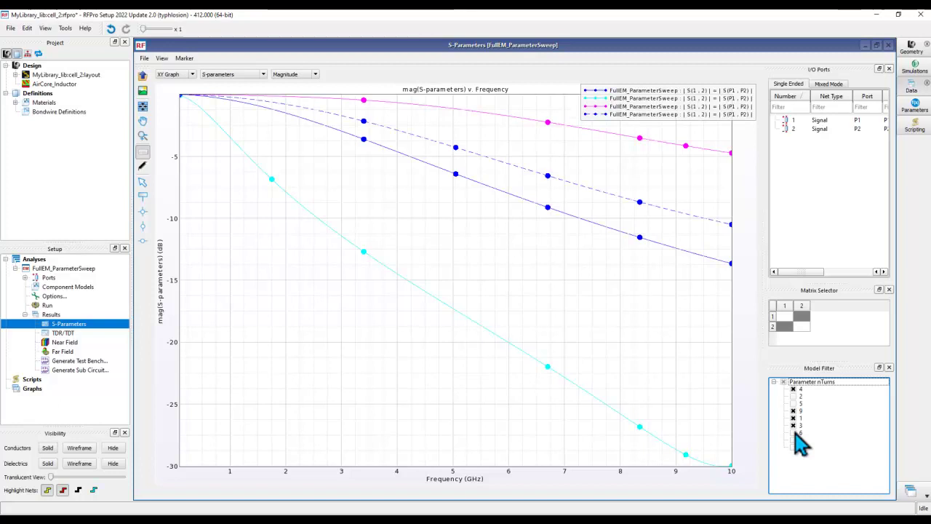
pyautogui.click(793, 433)
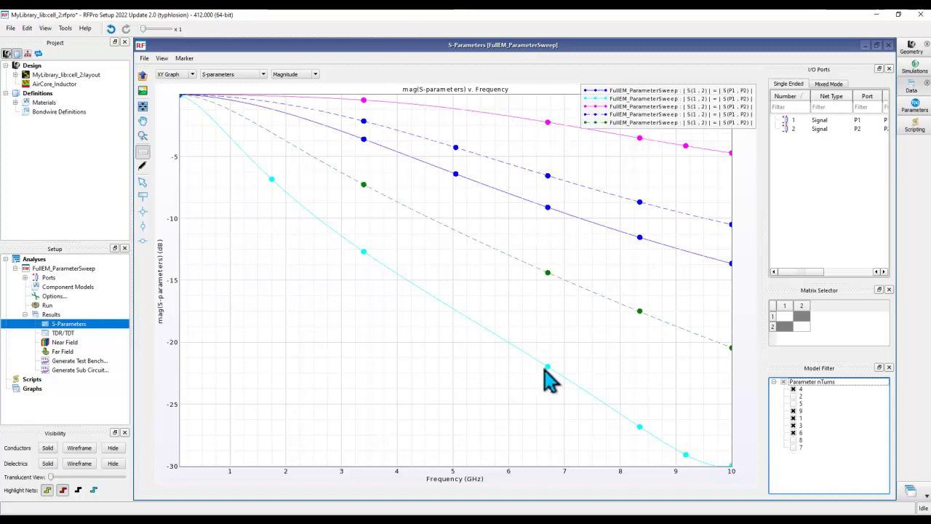
pyautogui.click(784, 382)
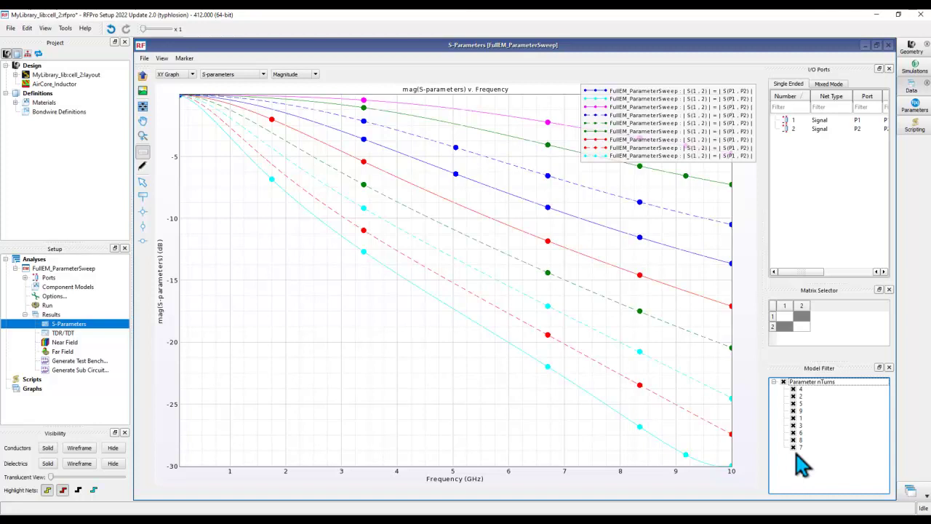
pyautogui.click(235, 75)
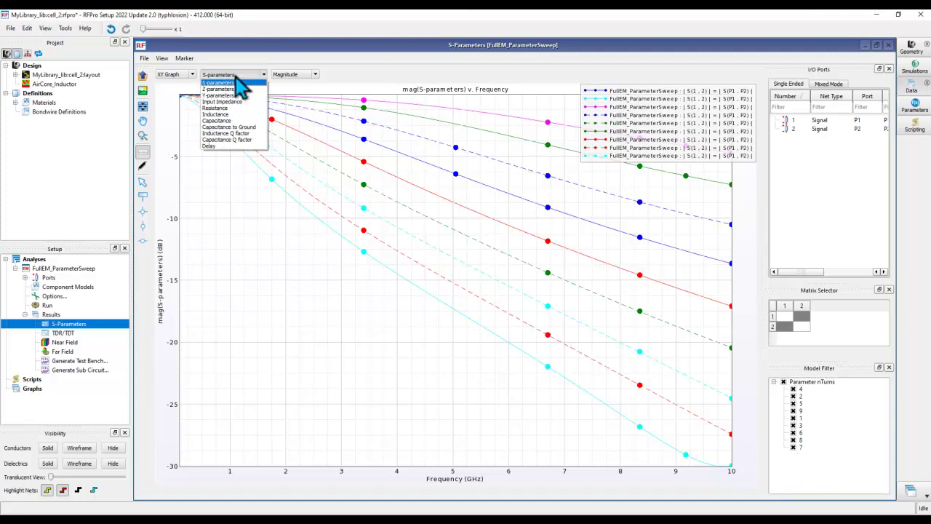
# Step: Plot L(1,2) inductance versus frequency and zoom into the low-frequency region near 0.3–0.65 GHz
pyautogui.click(215, 114)
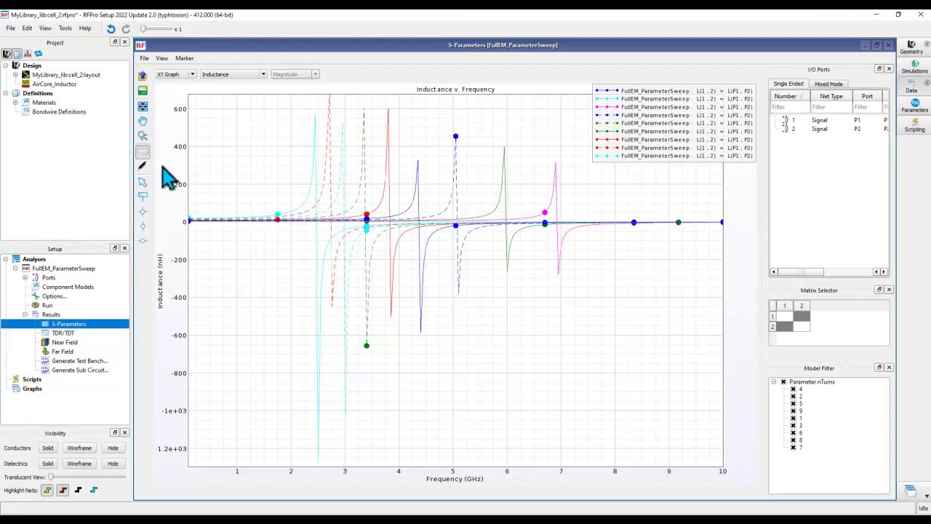
pyautogui.click(142, 136)
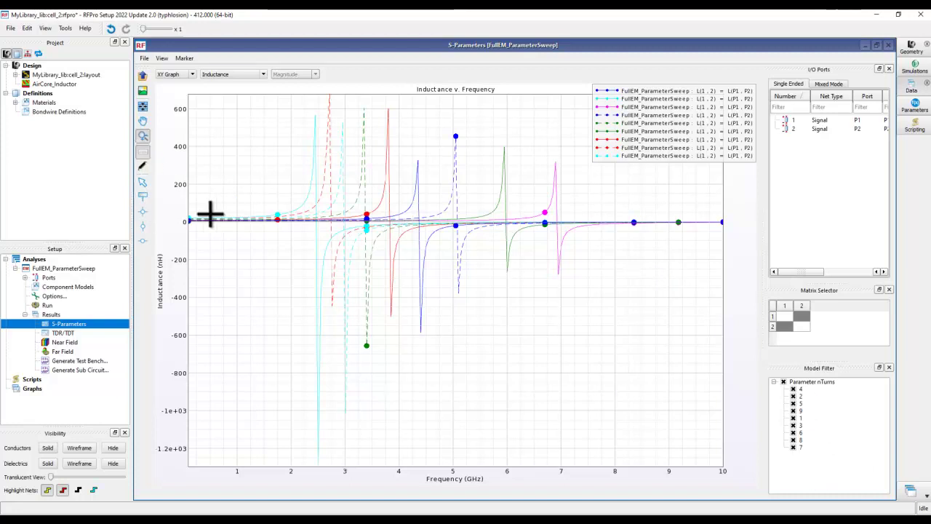
pyautogui.moveTo(211, 224); pyautogui.dragTo(219, 227)
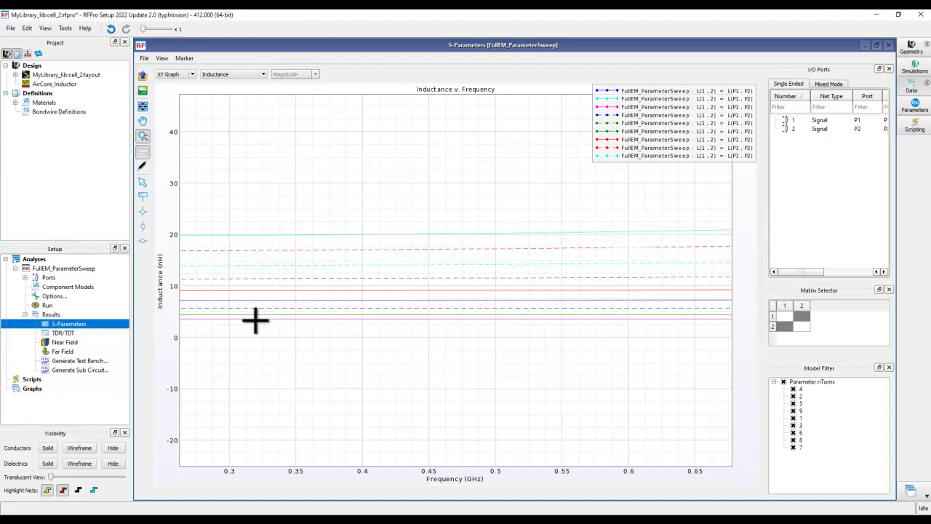
# Step: Place markers on the lowest (3.5628 nH) and highest (19.888 nH) inductance traces near 0.32 GHz
pyautogui.click(142, 196)
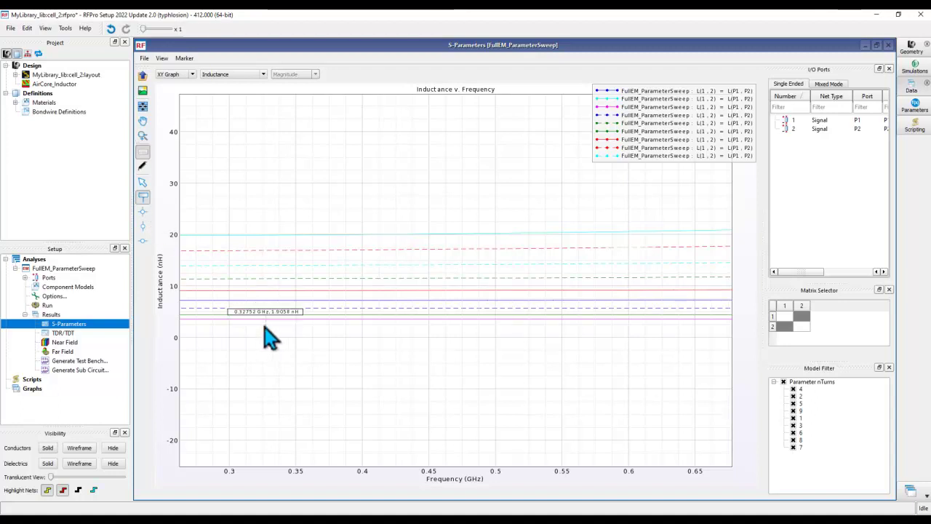
pyautogui.click(259, 318)
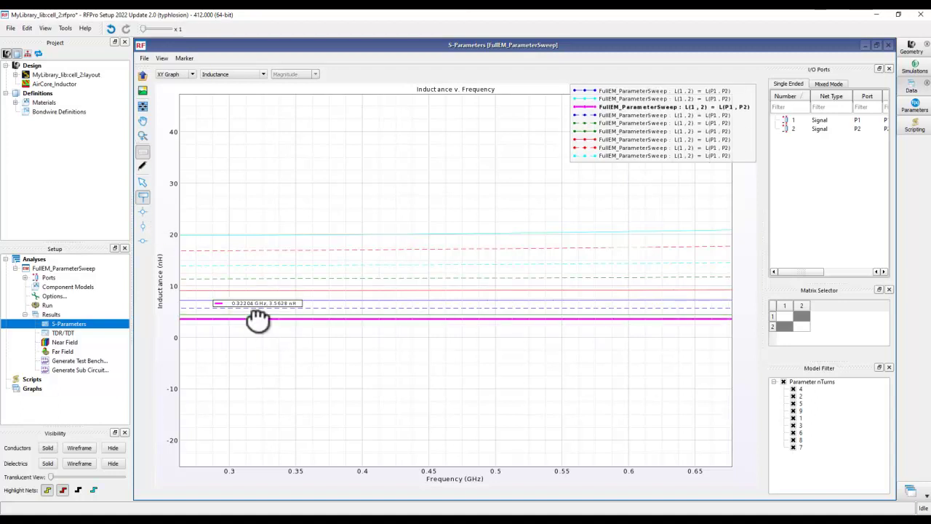
pyautogui.click(271, 245)
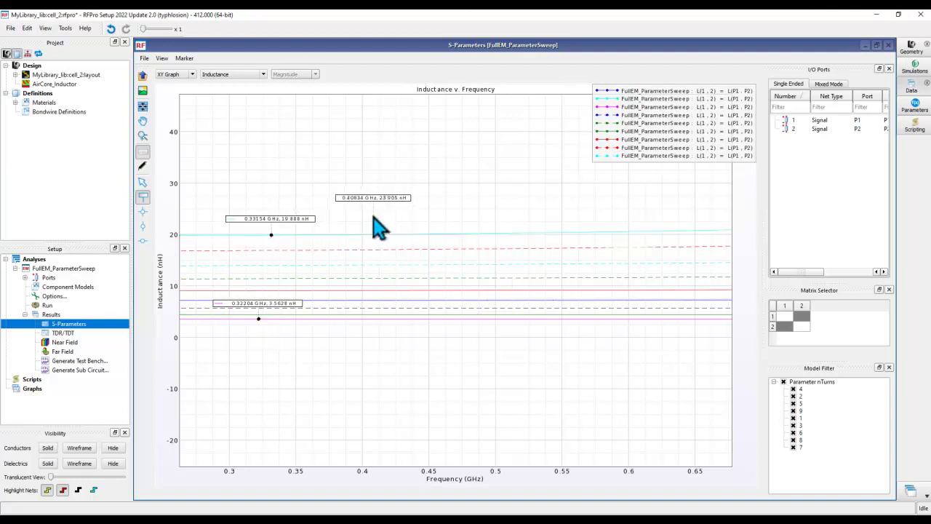
pyautogui.moveTo(279, 304); pyautogui.dragTo(299, 342)
# Step: Increase the font size of both marker labels in Marker Properties
pyautogui.doubleClick(299, 343)
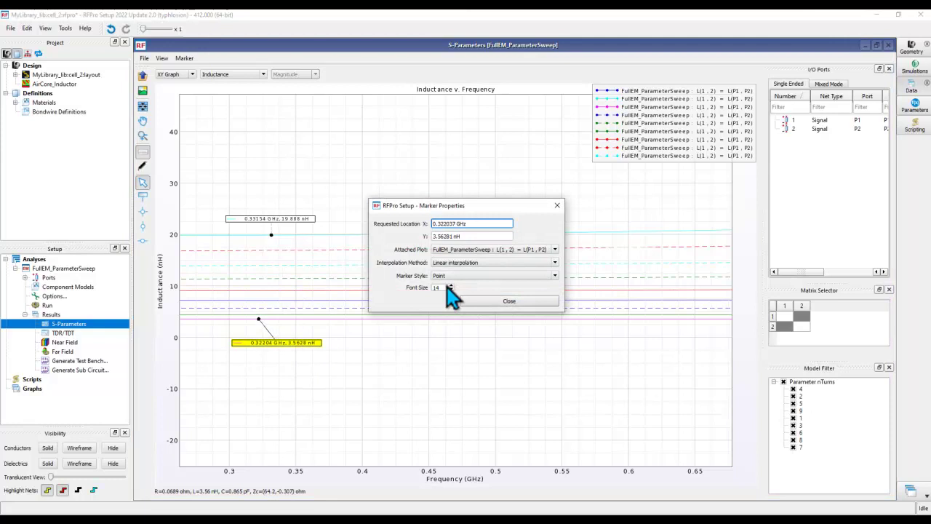
pyautogui.click(451, 286)
pyautogui.click(452, 286)
pyautogui.click(451, 286)
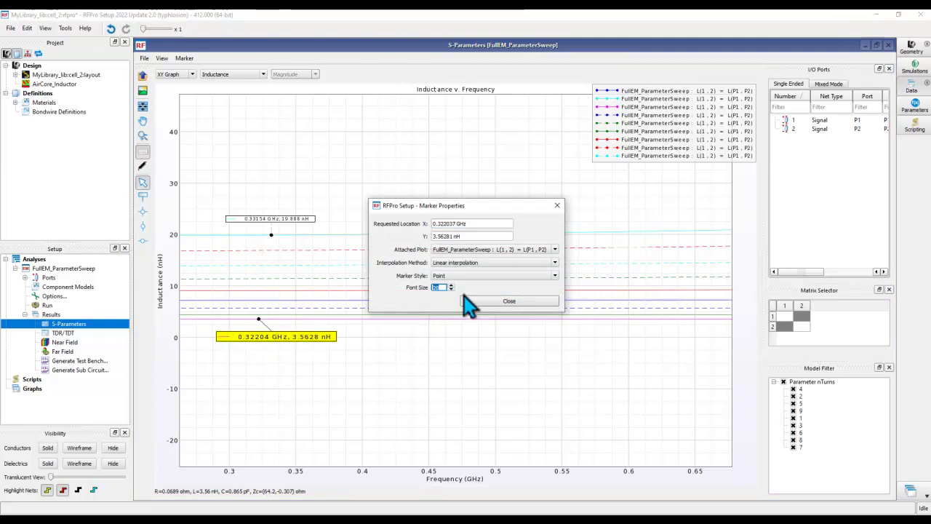
pyautogui.click(502, 305)
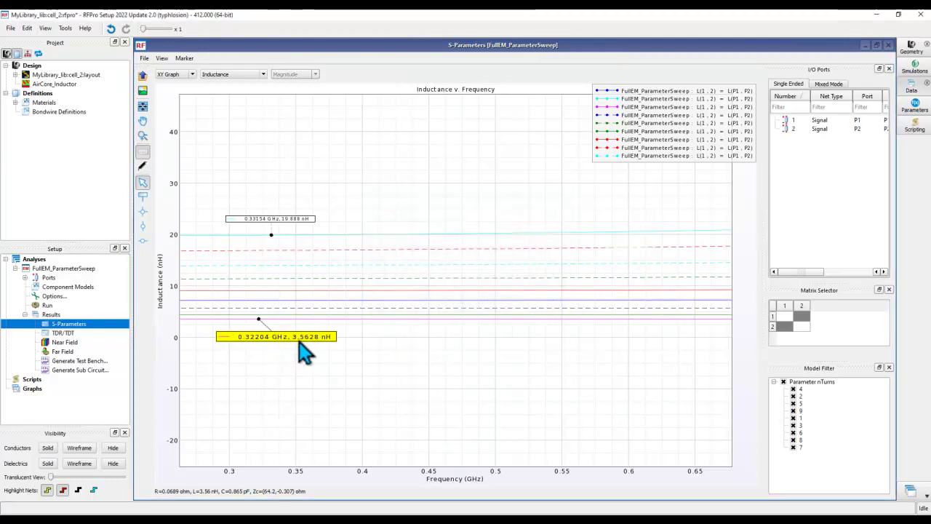
pyautogui.doubleClick(271, 219)
pyautogui.click(452, 286)
pyautogui.click(451, 286)
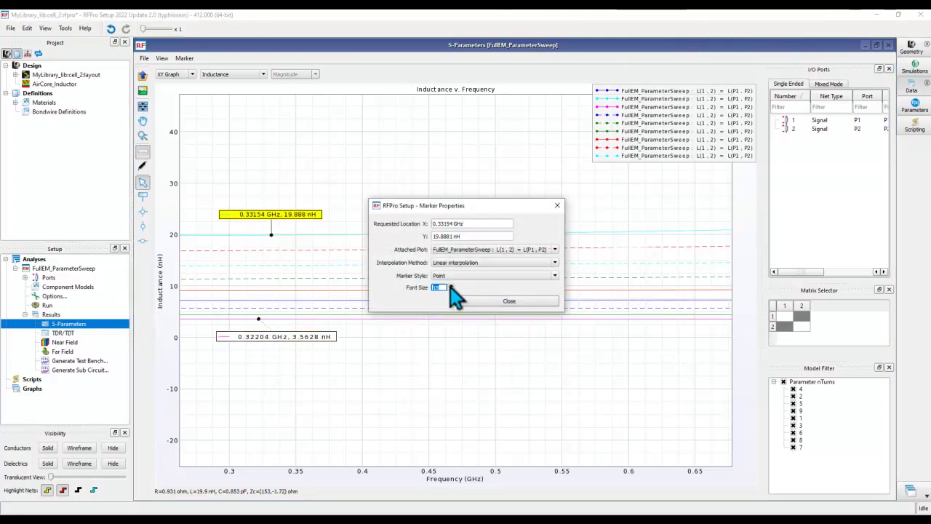
pyautogui.click(487, 303)
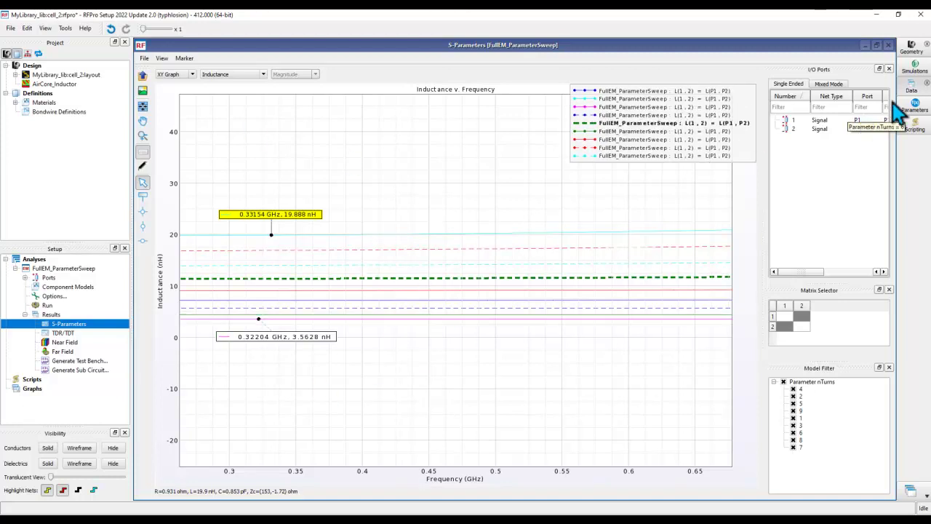
# Step: Close the S-Parameters inductance plot to return to the 3-D inductor layout
pyautogui.click(888, 46)
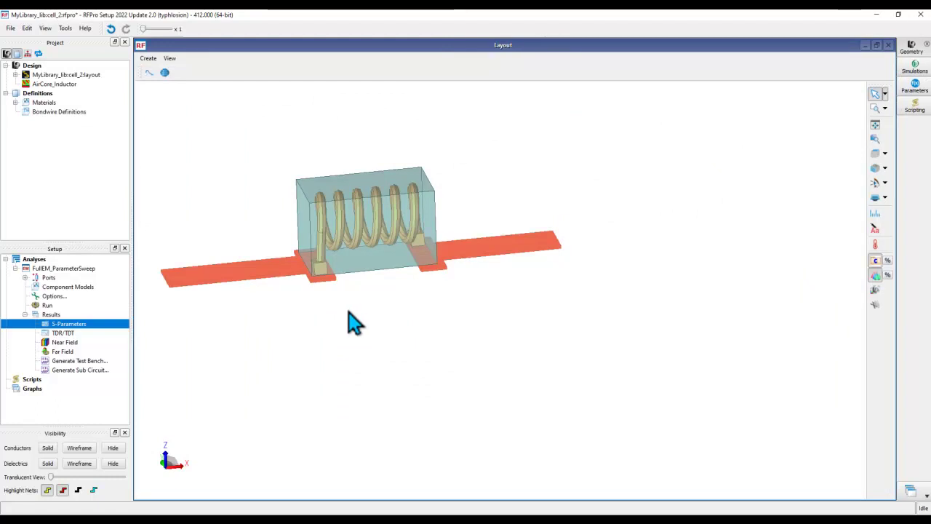